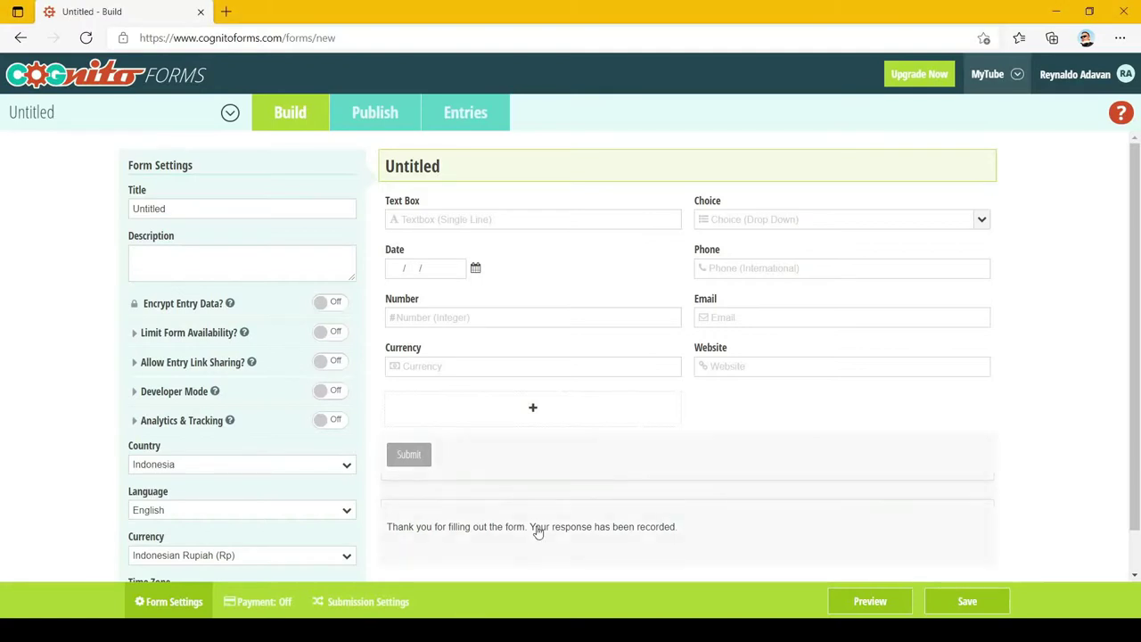
Set the Text Box field's placeholder text to "Tulis Nama Sesuai KTP".
click(509, 213)
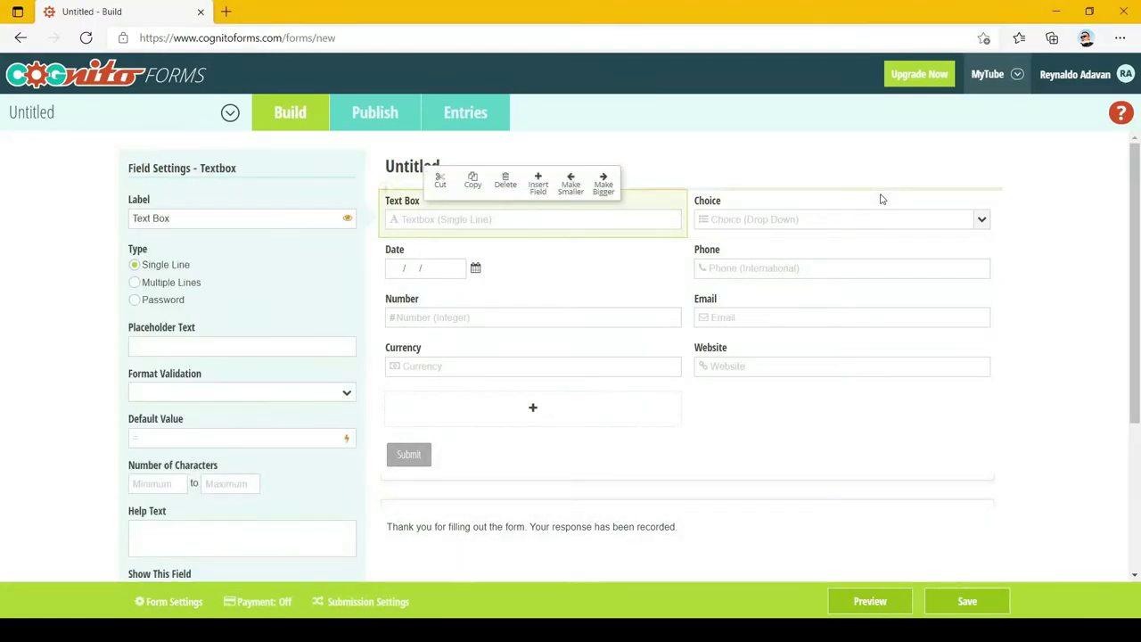
click(851, 220)
click(441, 269)
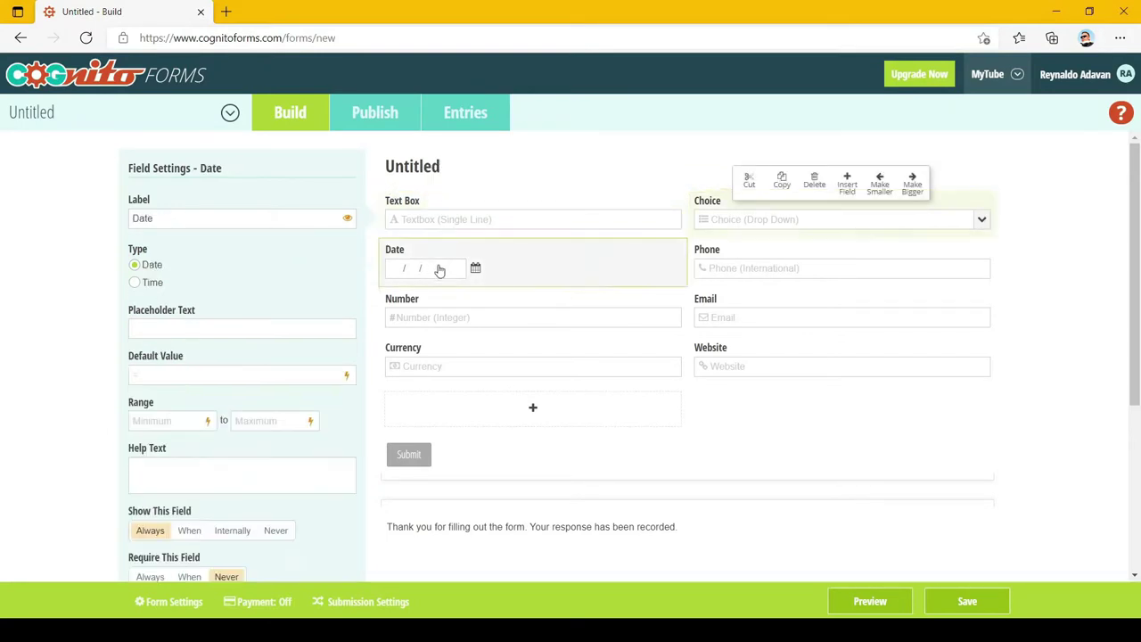
click(663, 222)
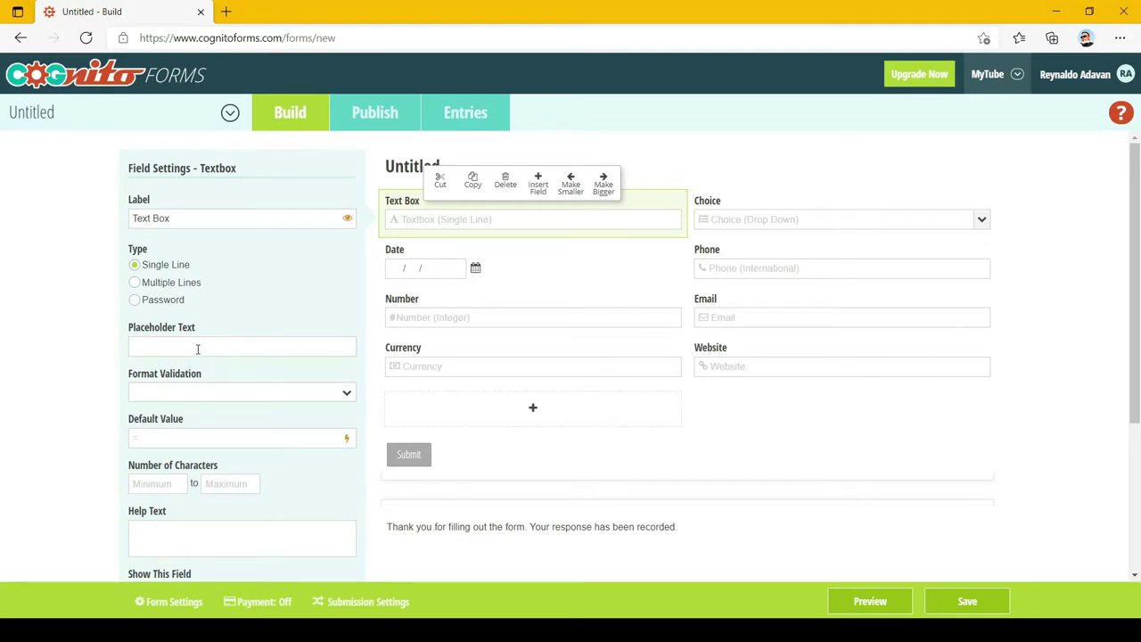
text(Tulis Nama Sesuai KTP)
Preview the form, test the Text Box placeholder by entering a sample name sentence, and close the preview.
click(865, 601)
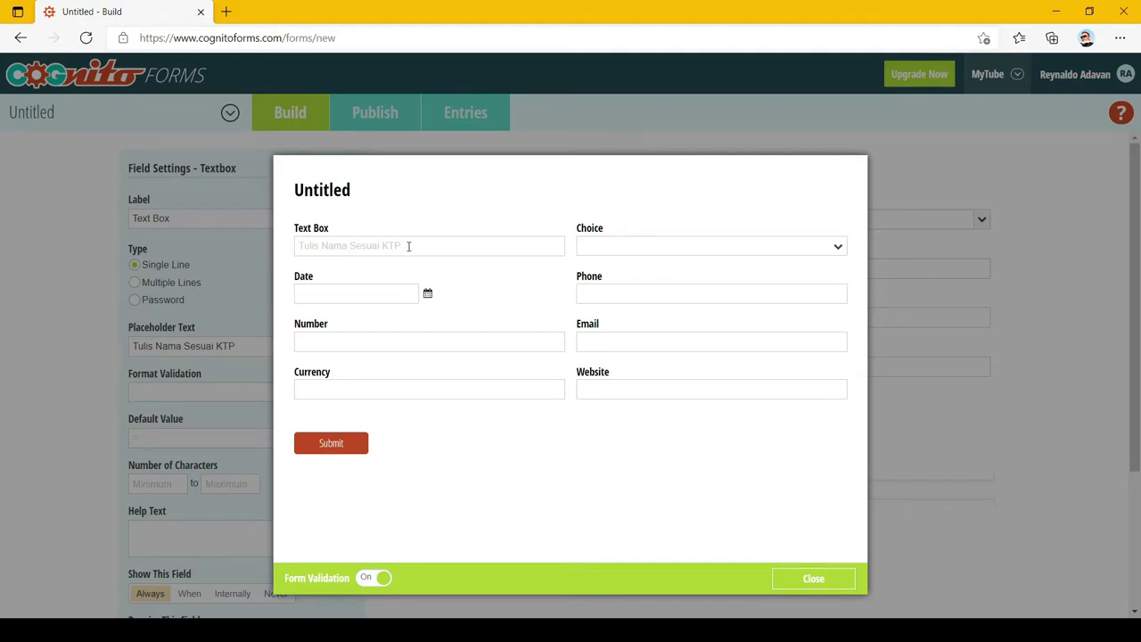
click(408, 246)
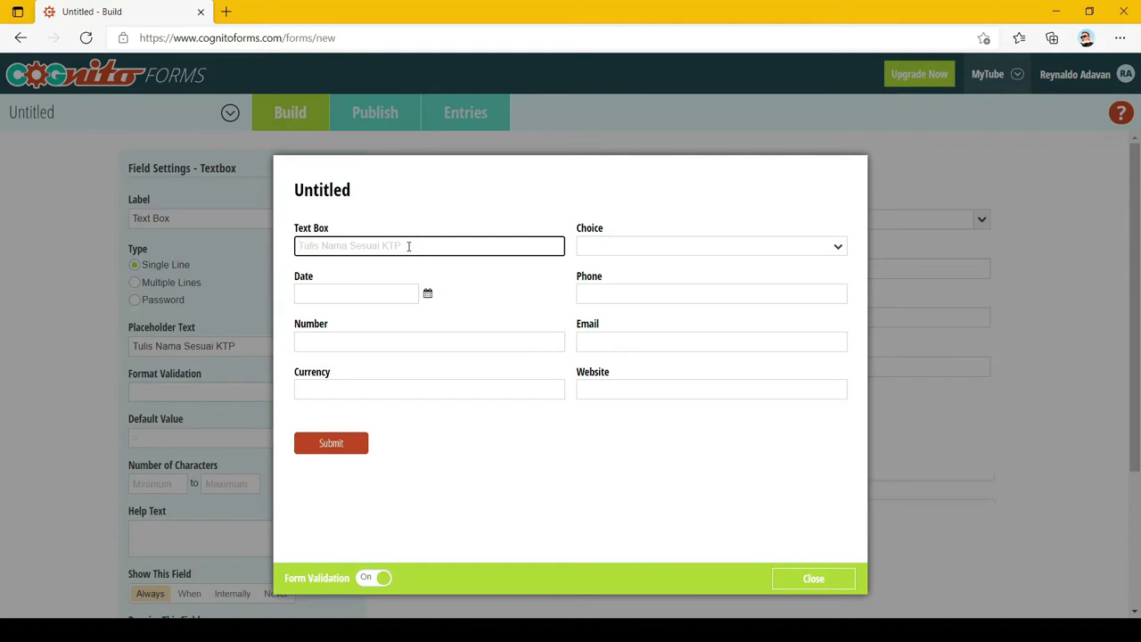
text(Nama saya dudung)
key(Tab)
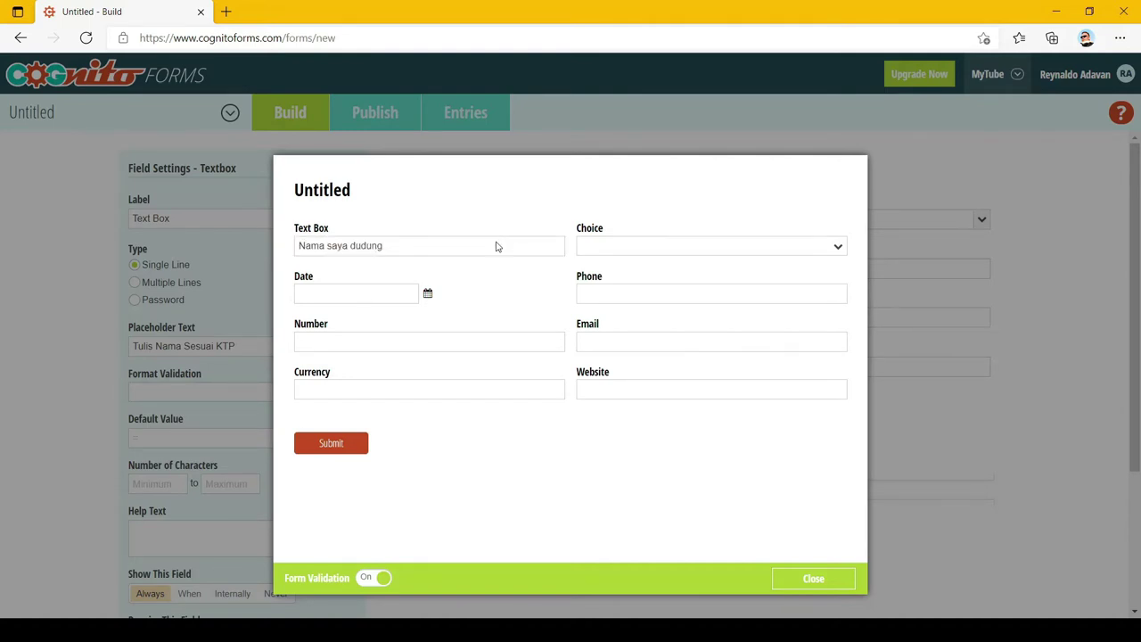
click(812, 578)
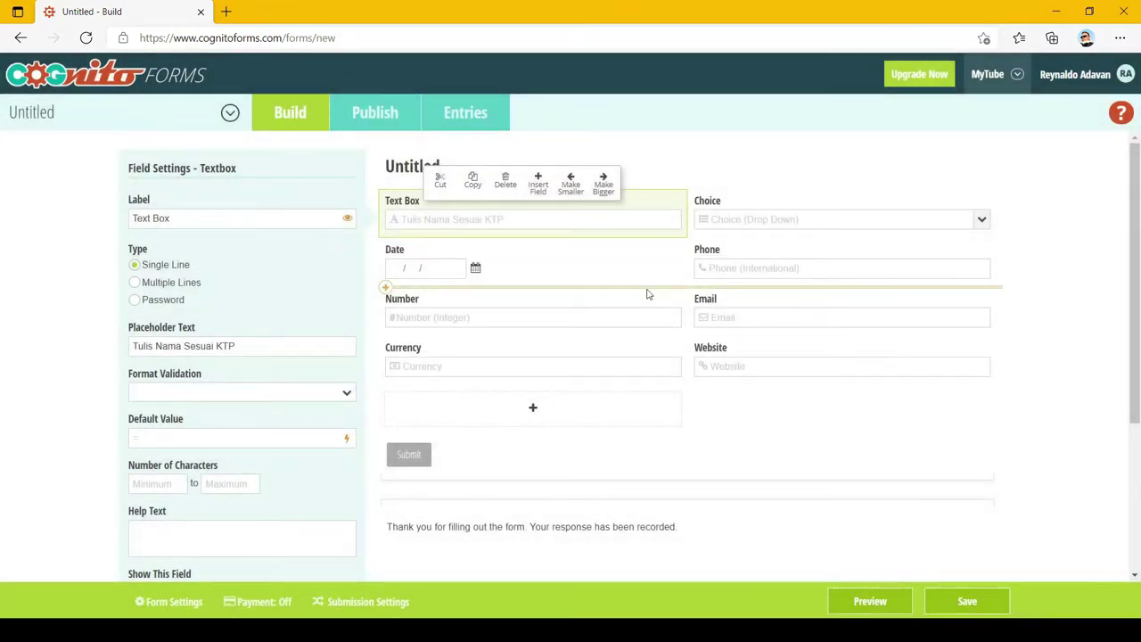
Set the Choice field's placeholder text to "--Pilih Salah Satu--".
click(779, 233)
click(217, 350)
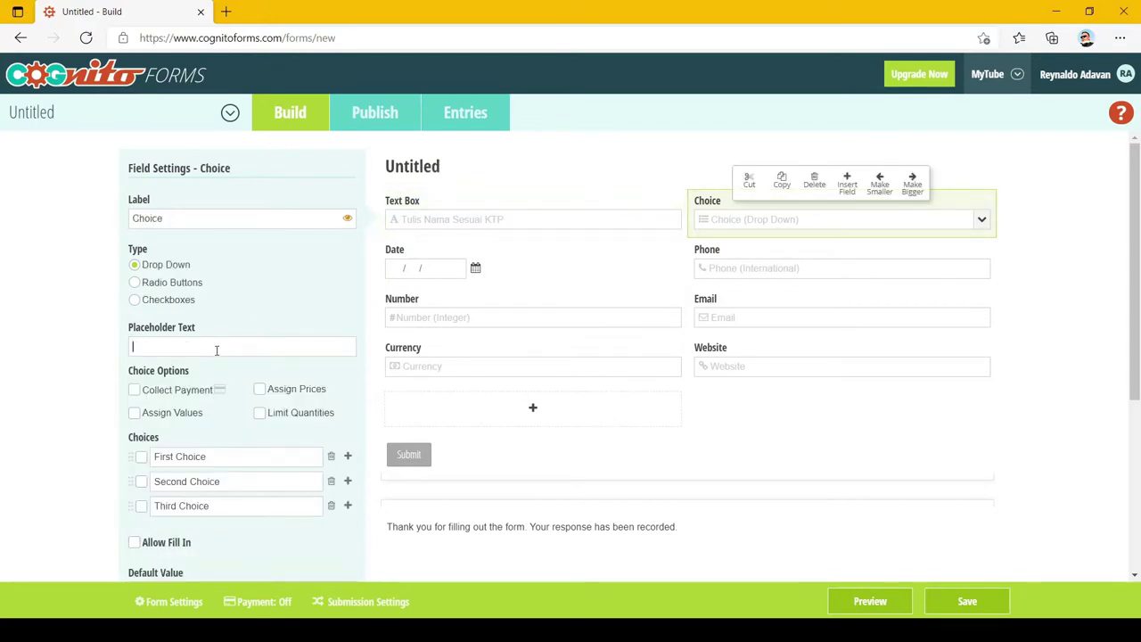
text(--Pilih Salah Satu--)
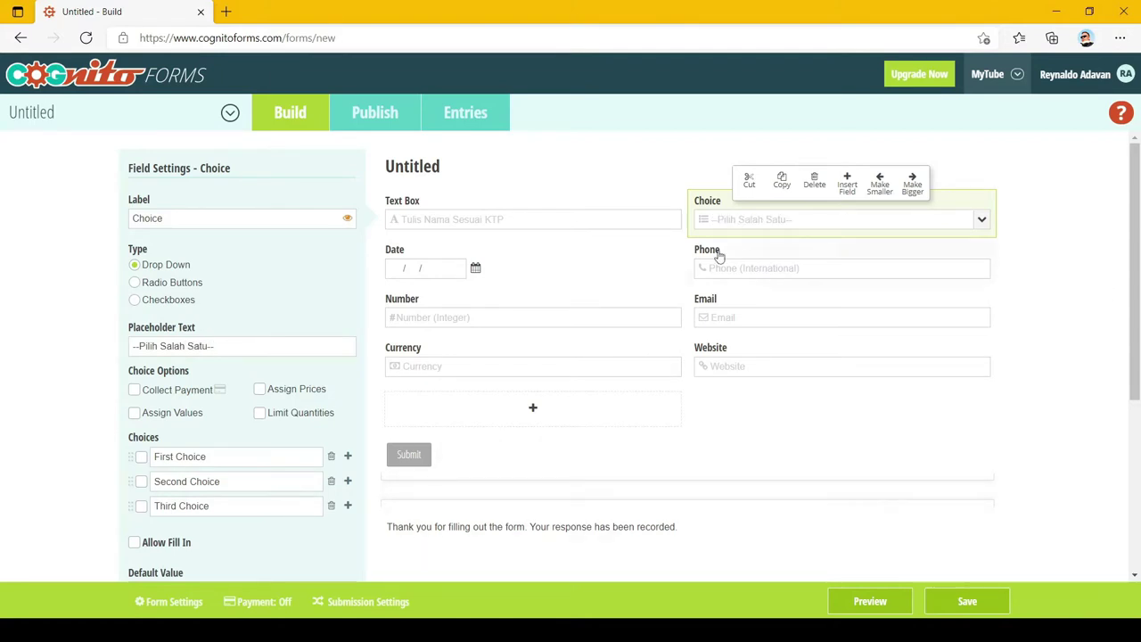
Set the Phone field's placeholder text to "Gunakan format internasional mis: +6221" and check it in the form preview.
click(725, 269)
click(229, 330)
text(Guna)
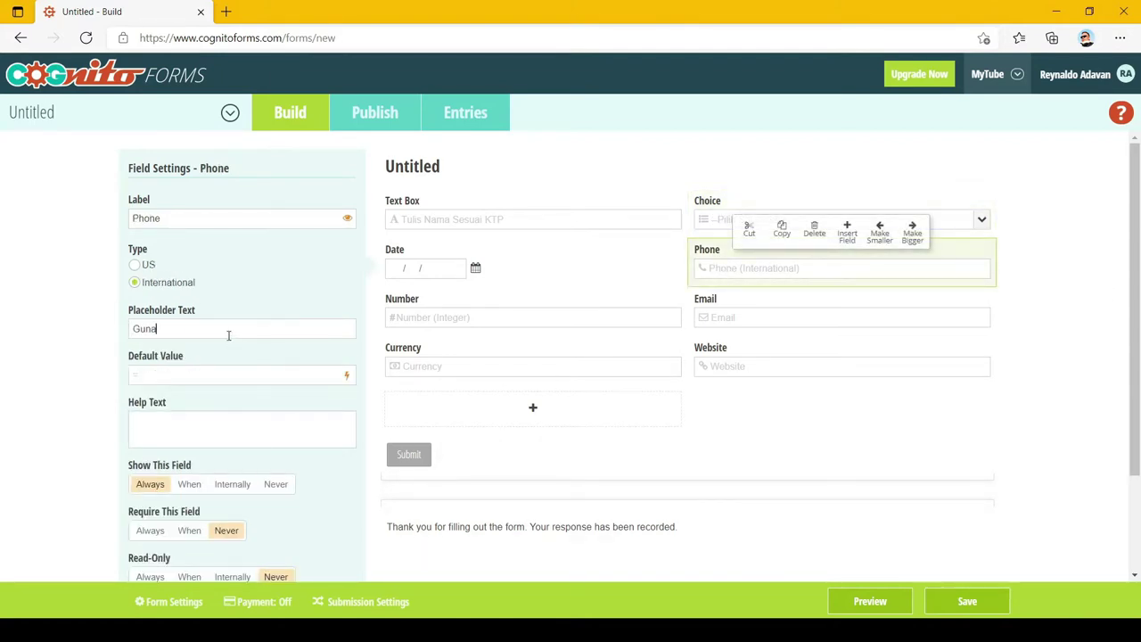
text(kan format internasional mis: +6221)
click(869, 601)
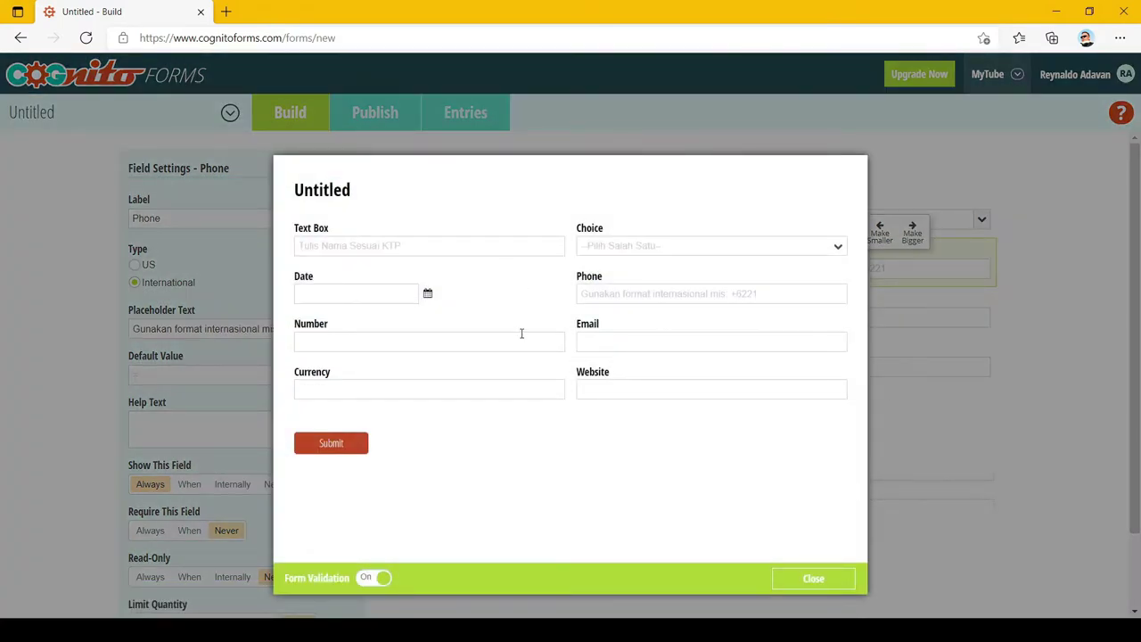
click(833, 579)
Change the Number field's label to "Jumlah Anak" and set its default value to 0.
click(533, 312)
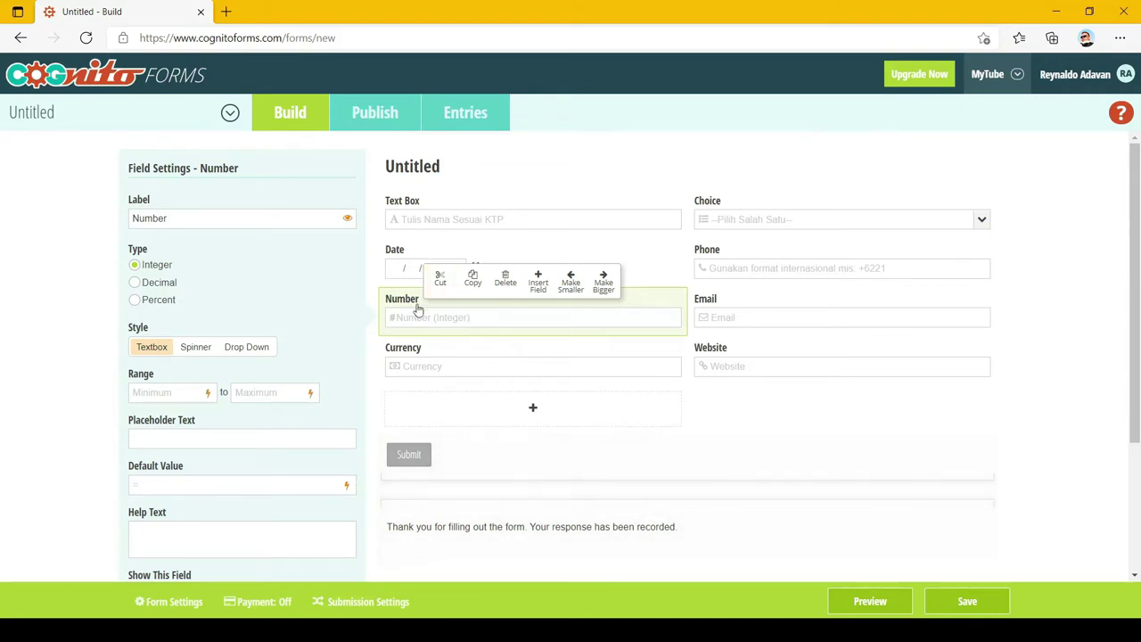
click(198, 217)
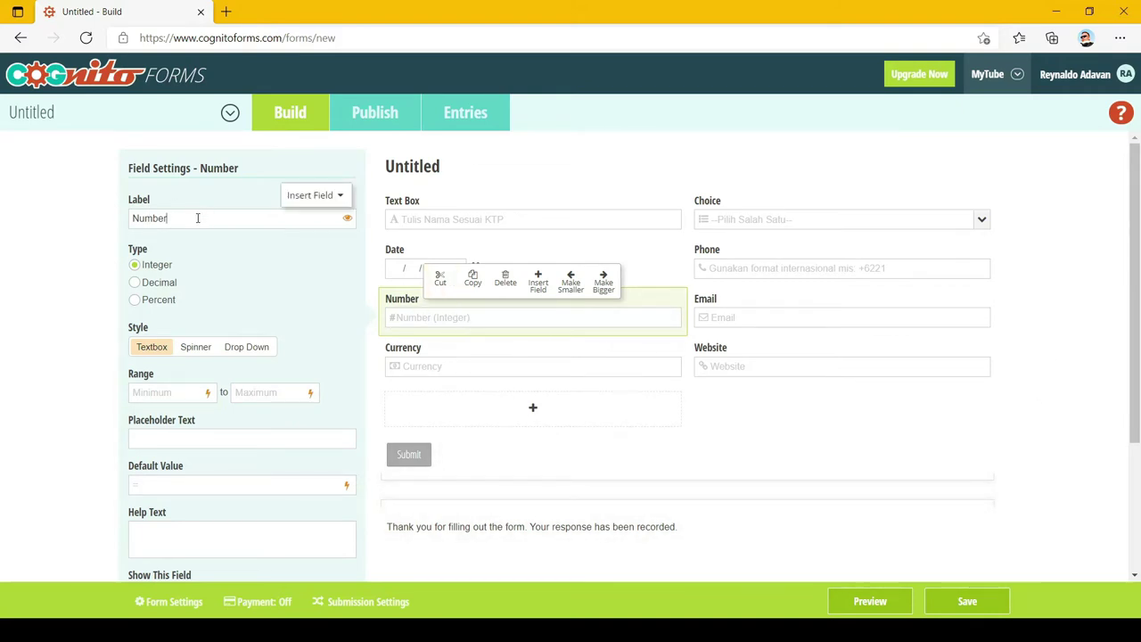
double_click(198, 217)
text(Jumlah Anak)
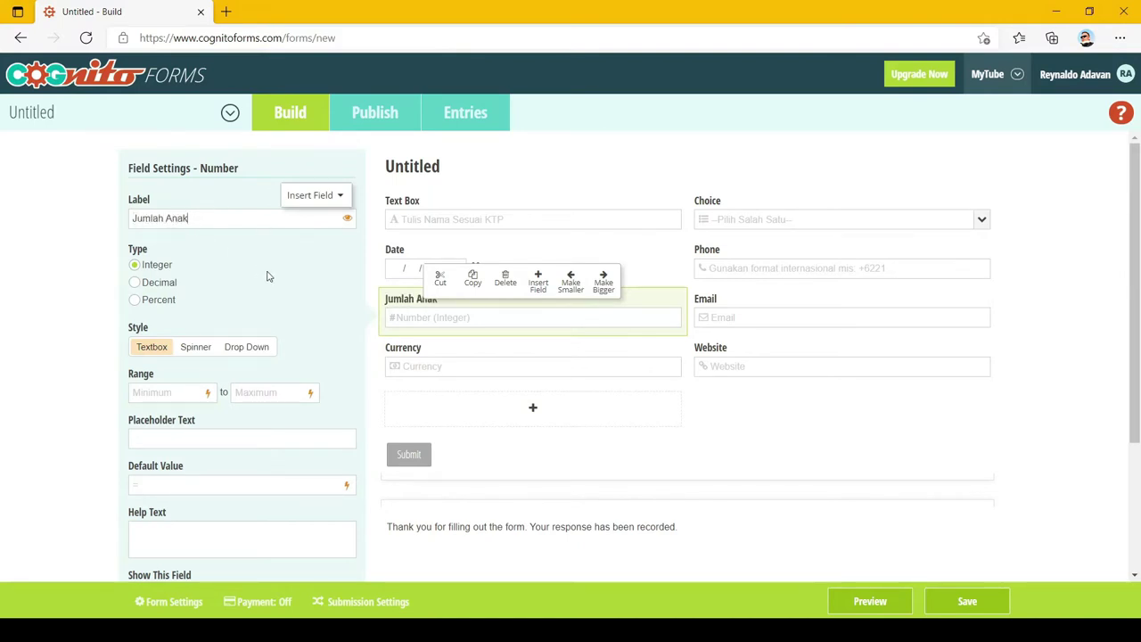
scroll(301, 317, down, 1)
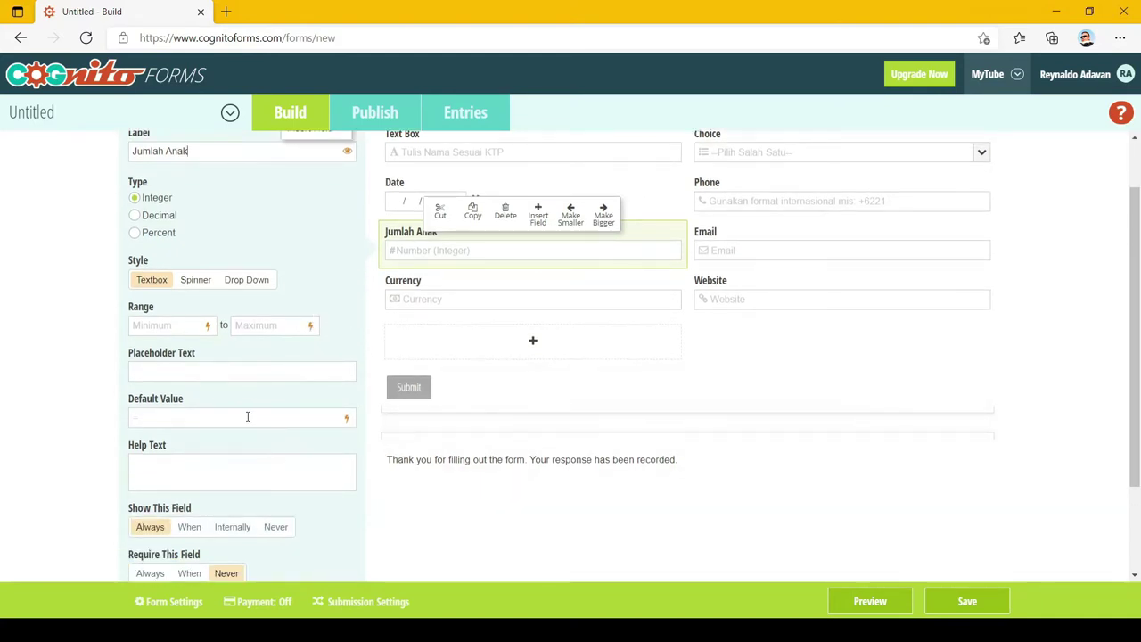
text(0)
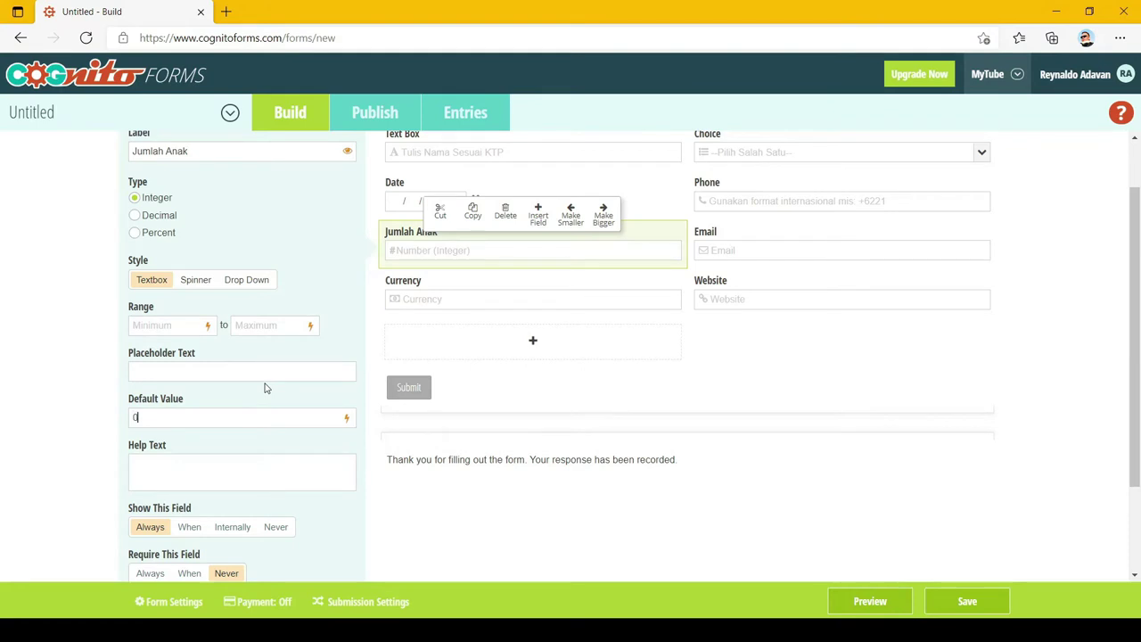
click(1044, 269)
Preview the form and test replacing the Jumlah Anak default value with 2.
click(861, 602)
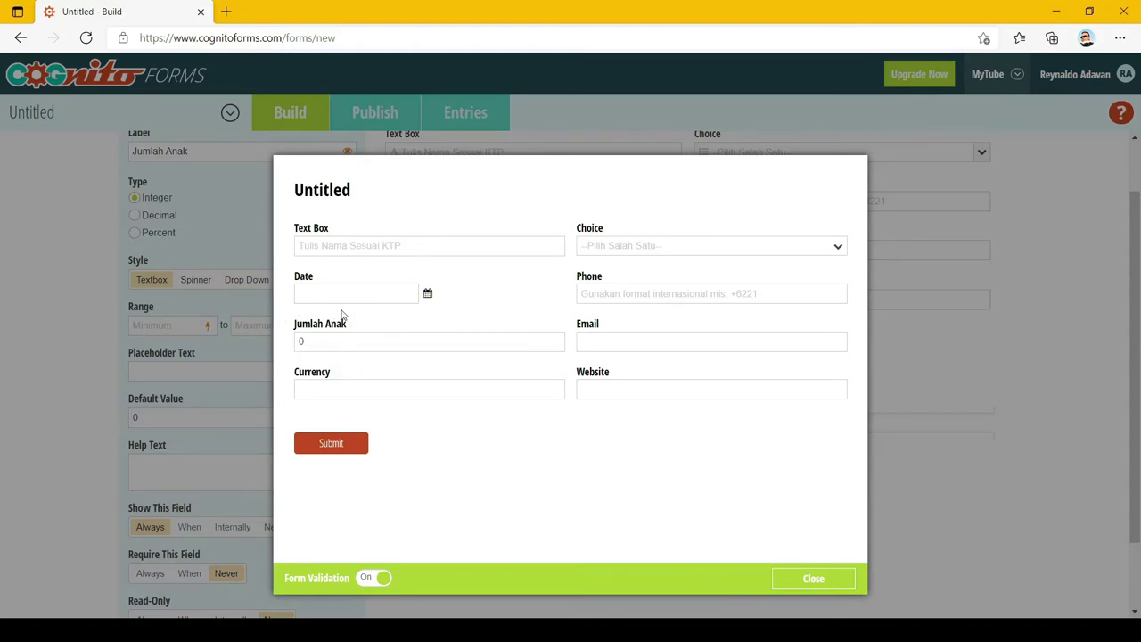
click(335, 344)
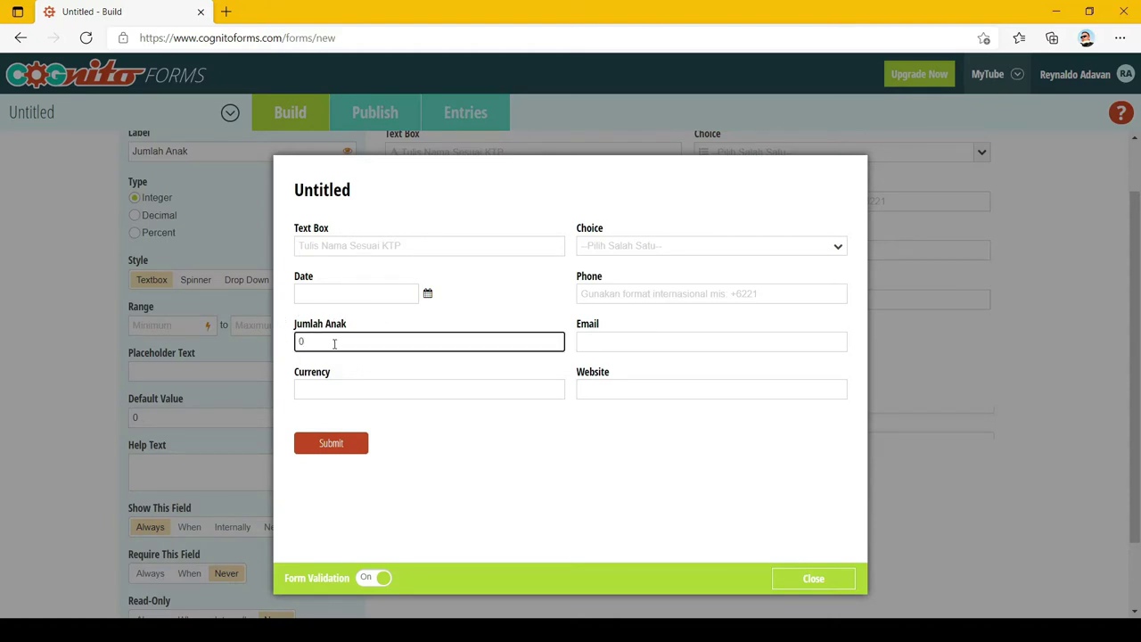
key(BackSpace)
text(2)
key(Tab)
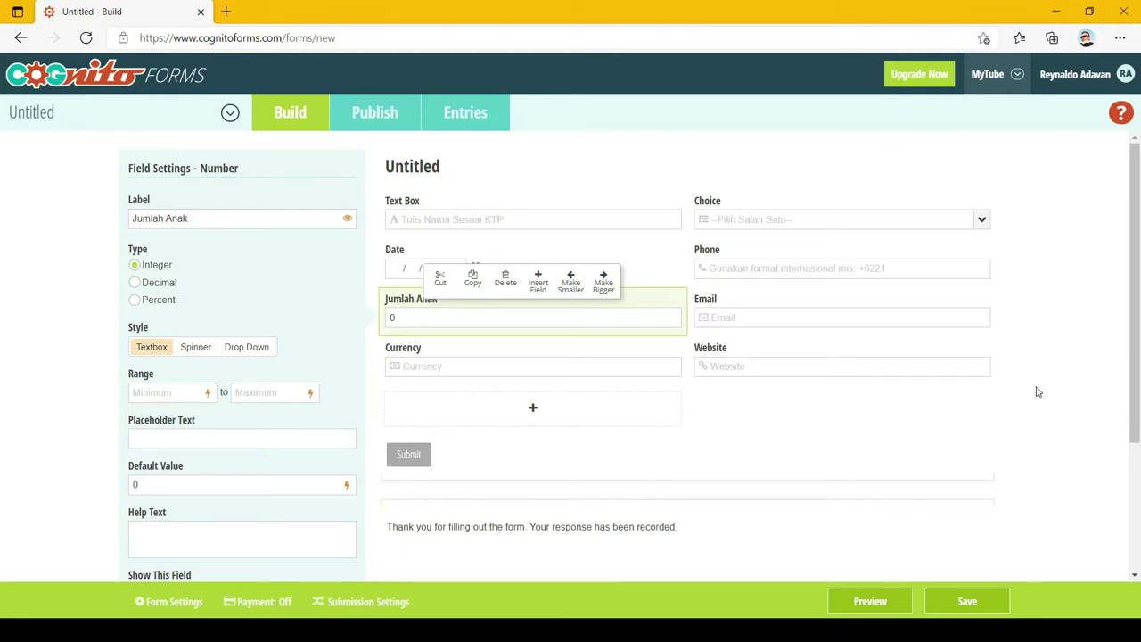
Add the help text "Tuliskan nama menggunakan HURUF BESAR" to the Text Box field.
click(568, 221)
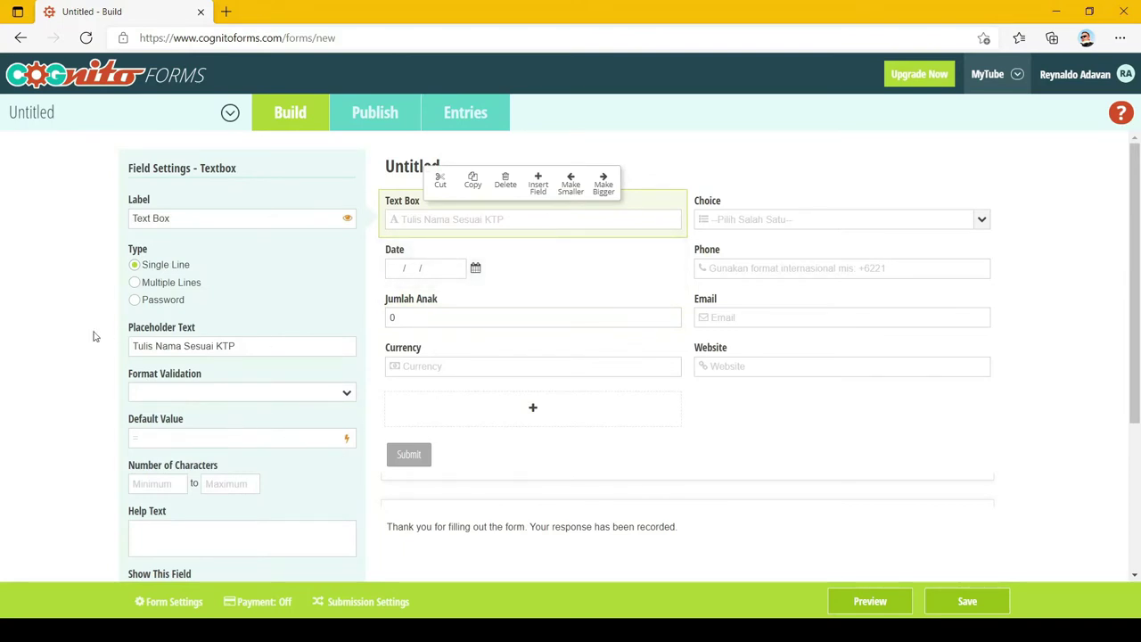
click(266, 540)
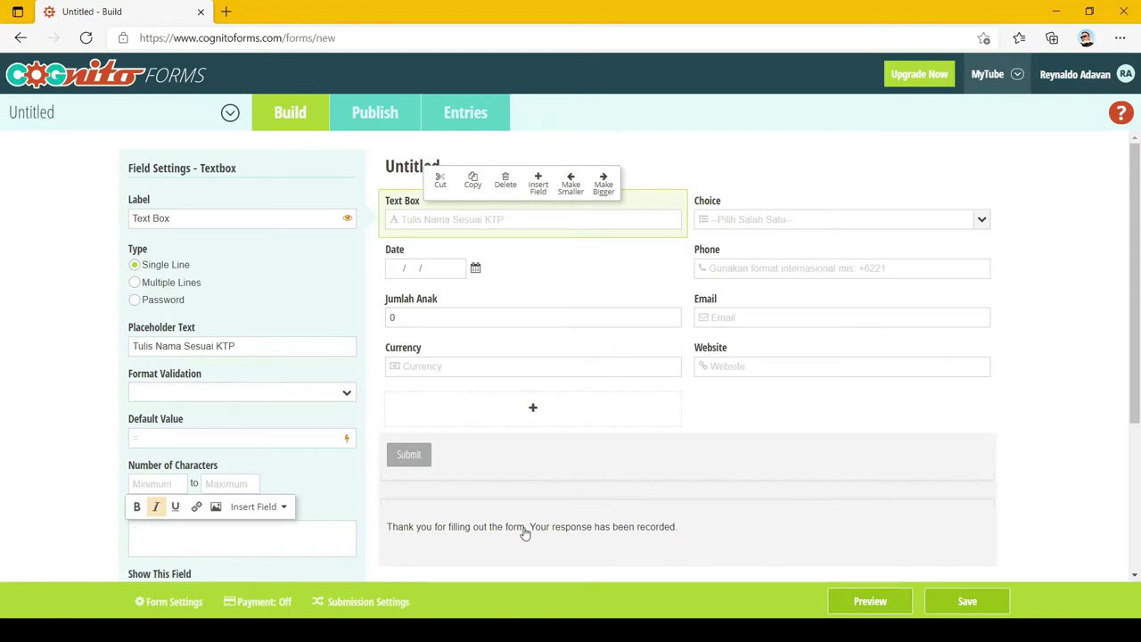
text(Tuliskan nama menggunakan HURUF BESAE)
key(BackSpace)
text(R)
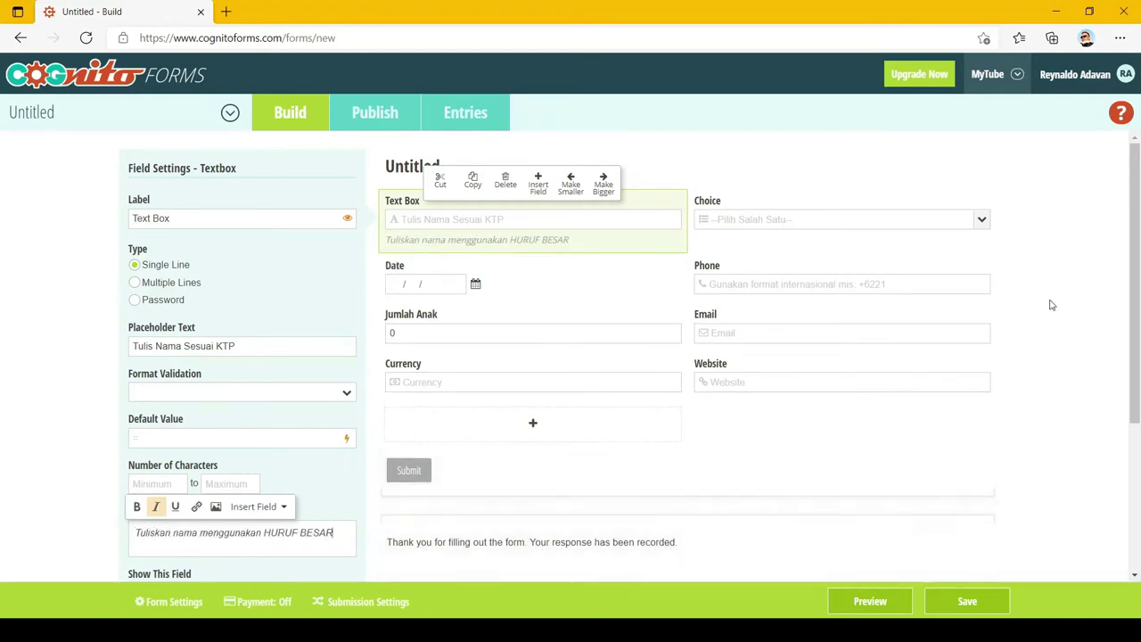
Preview the form, examine the Text Box help text while entering a sample name, and close the preview.
click(860, 603)
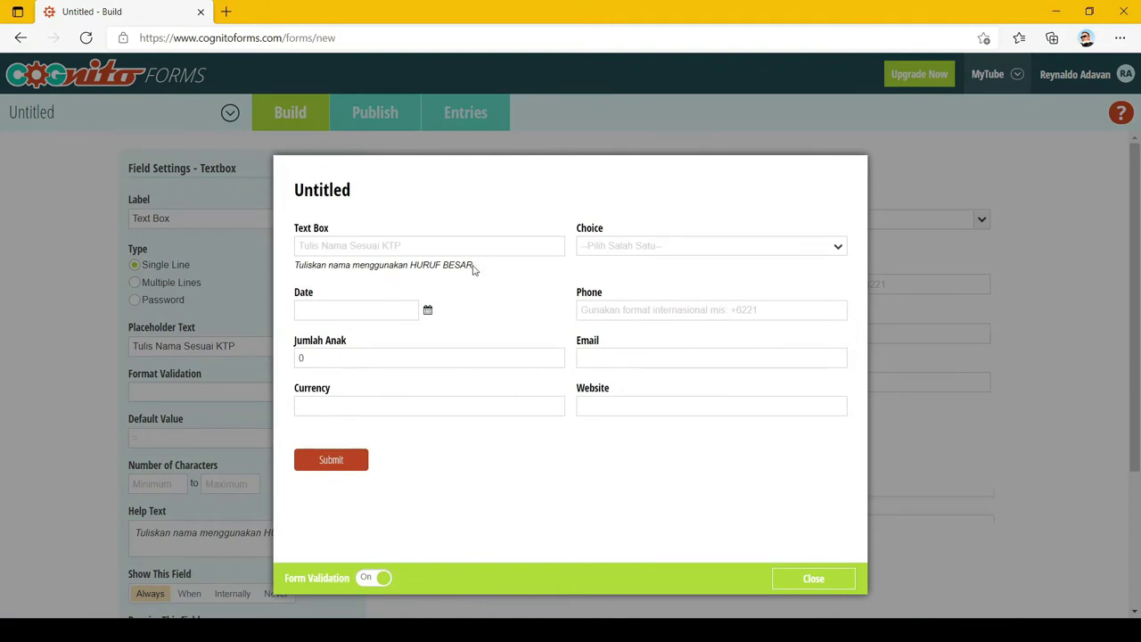
drag(474, 269, 283, 266)
click(420, 243)
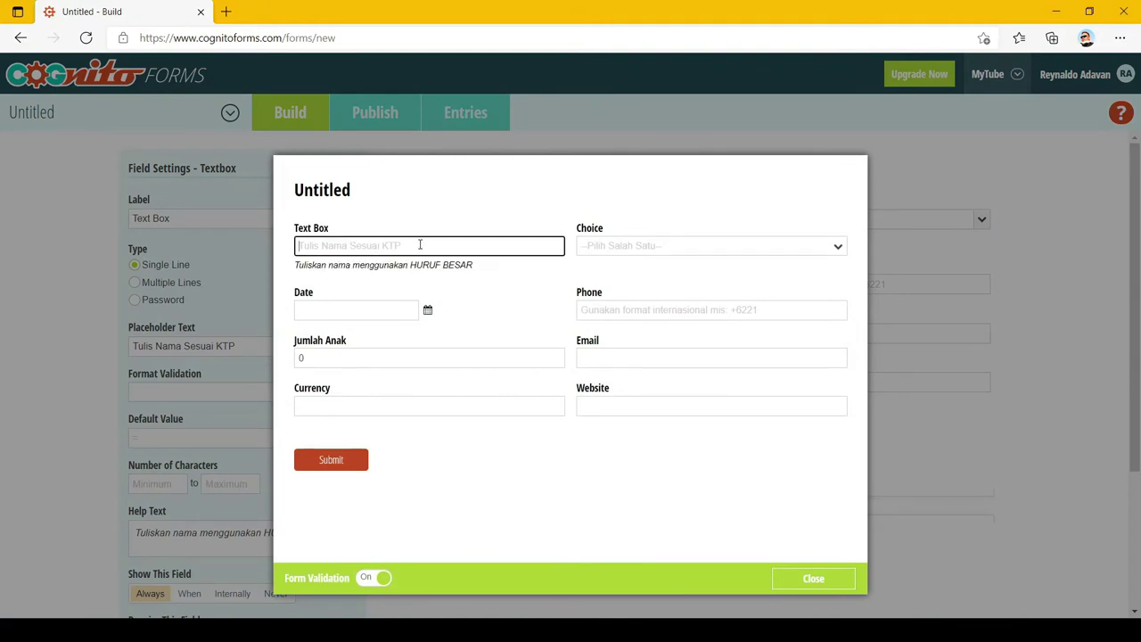
click(461, 213)
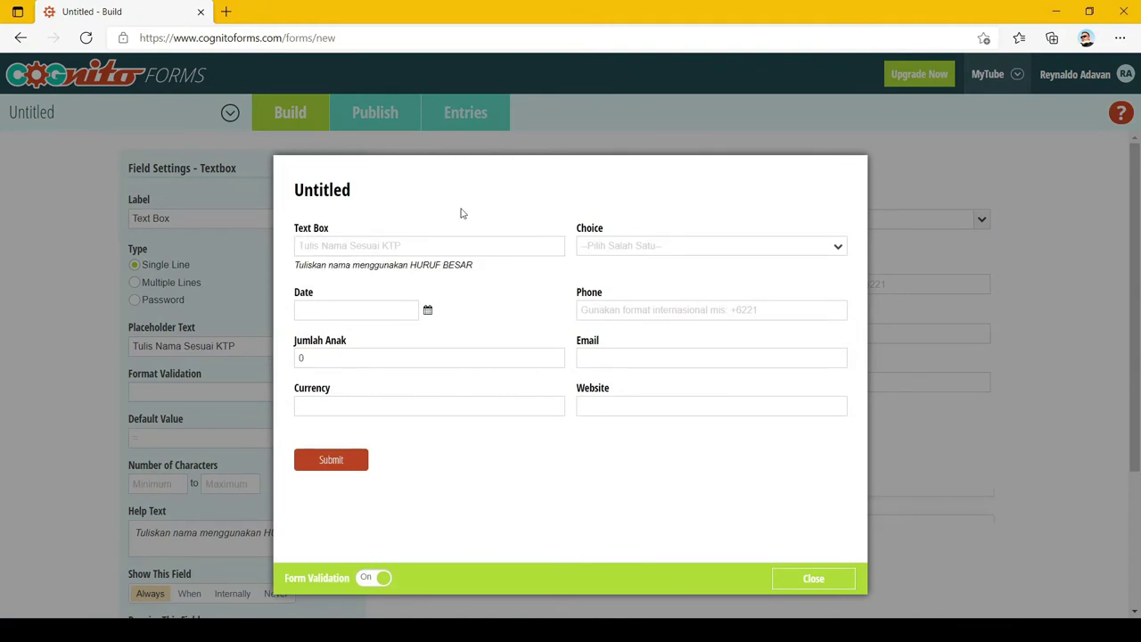
click(373, 248)
text(Dudung)
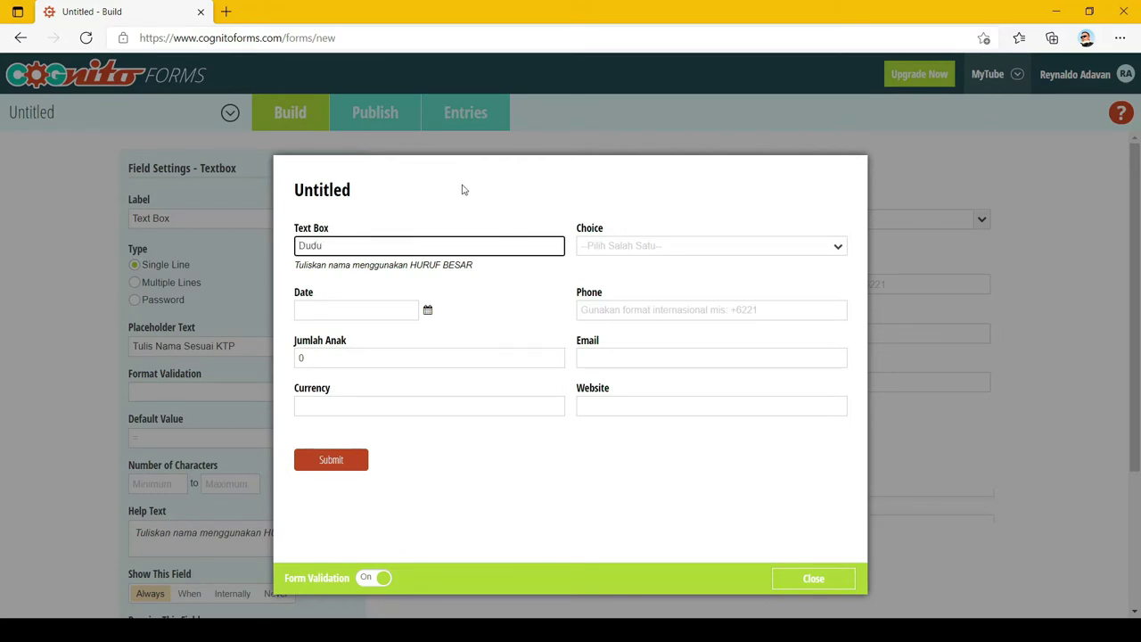
click(486, 275)
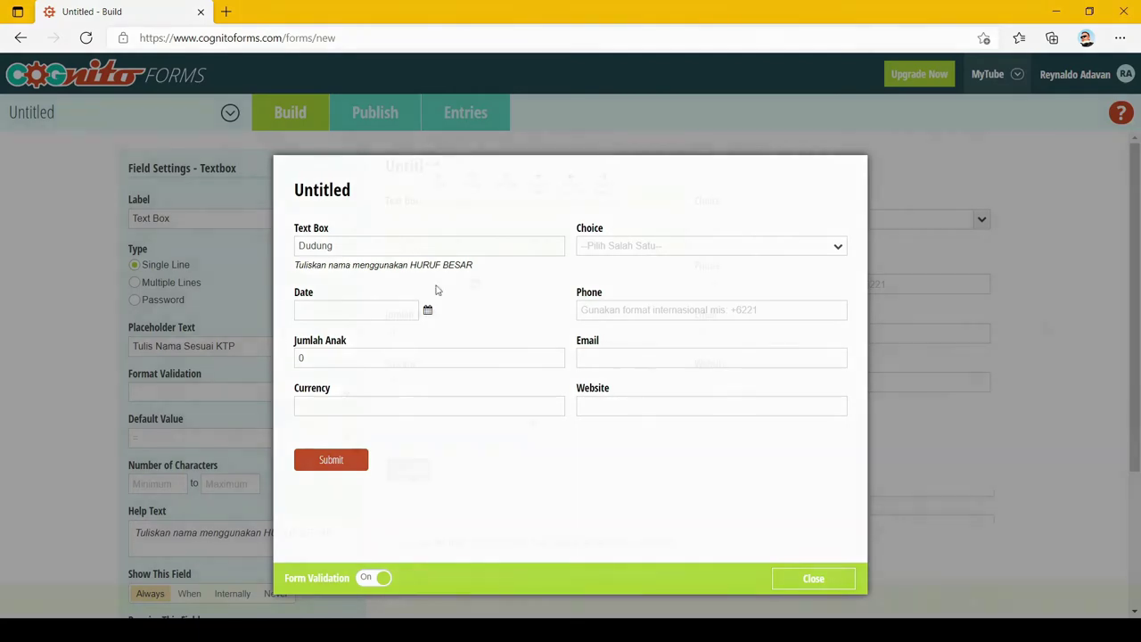
click(829, 578)
Set the Text Box field's Show This Field option to Never and check the result in the form preview.
scroll(980, 321, down, 3)
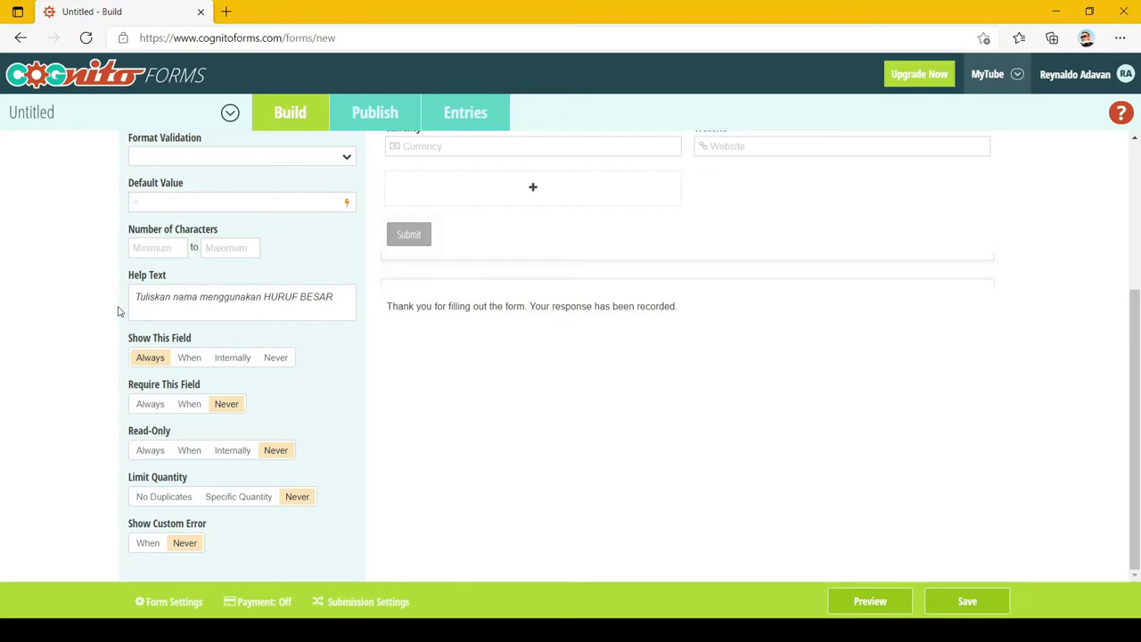
scroll(708, 357, up, 3)
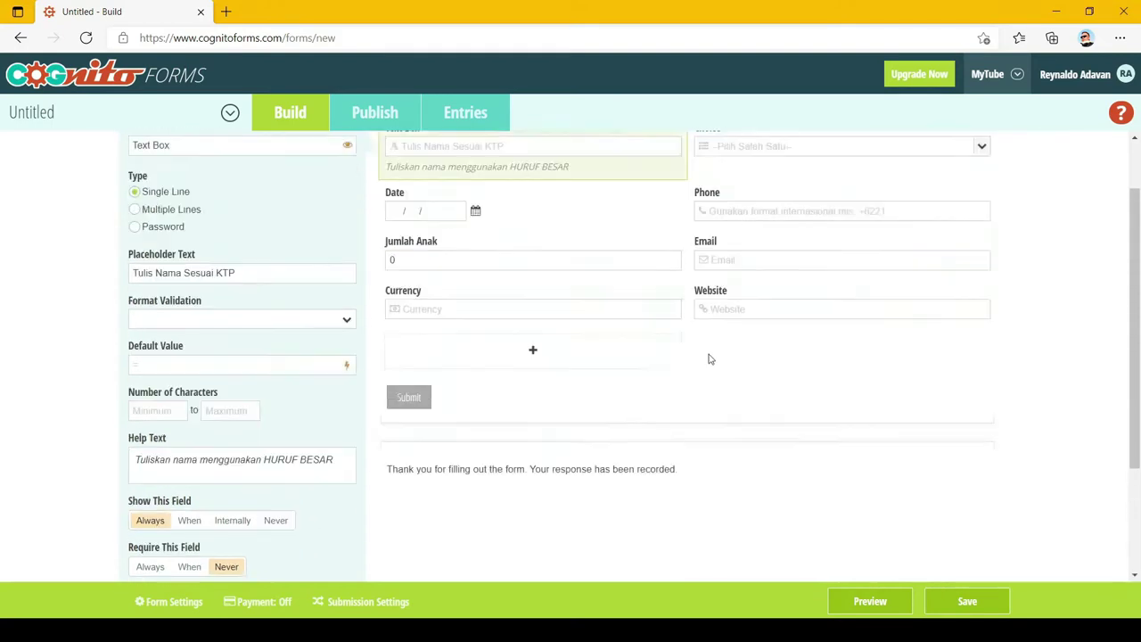
scroll(736, 276, down, 2)
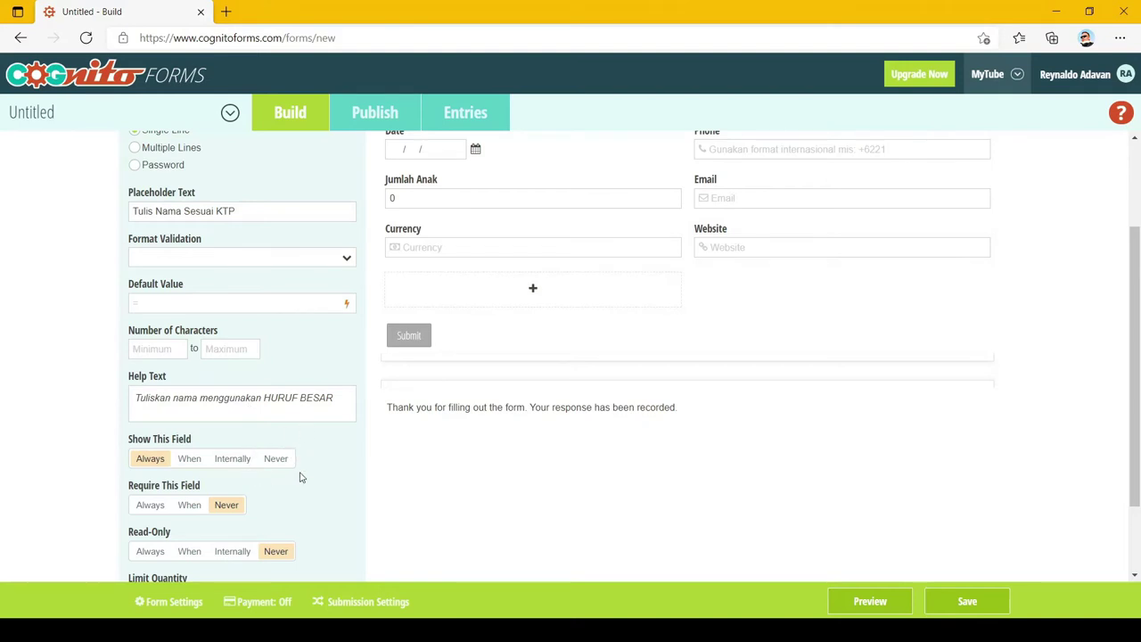
scroll(441, 434, up, 1)
scroll(443, 436, down, 2)
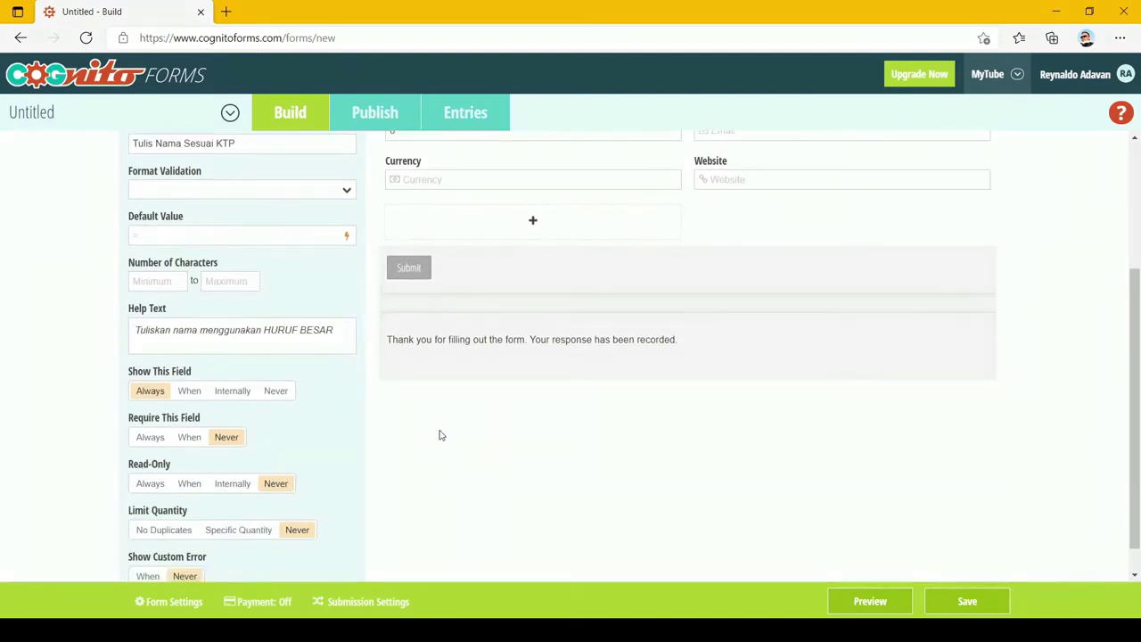
scroll(678, 410, up, 3)
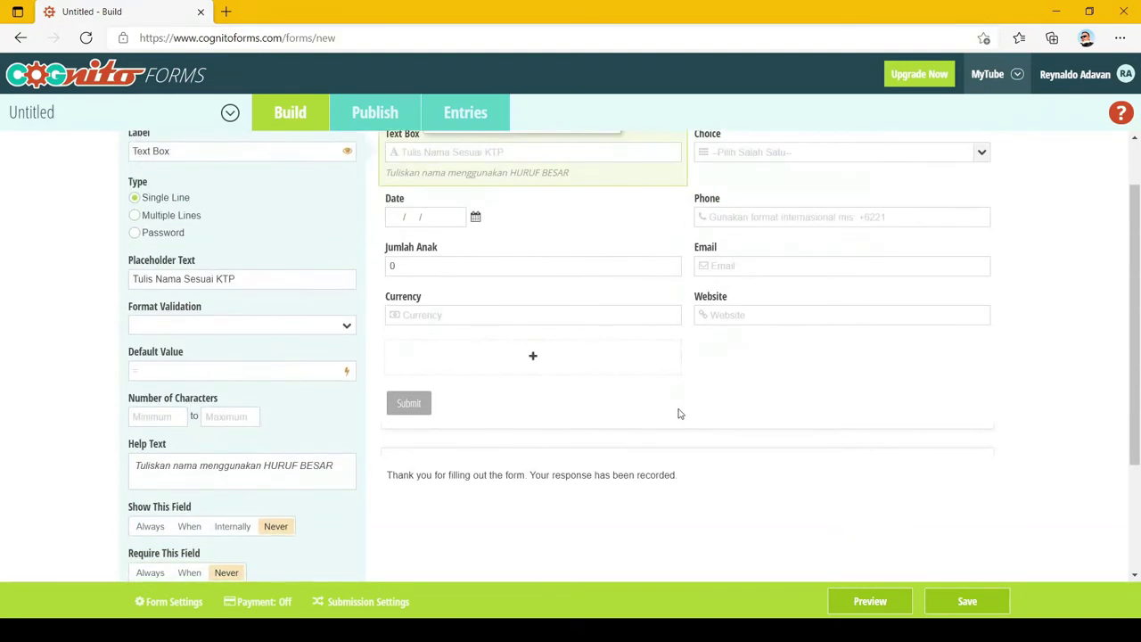
scroll(861, 530, down, 2)
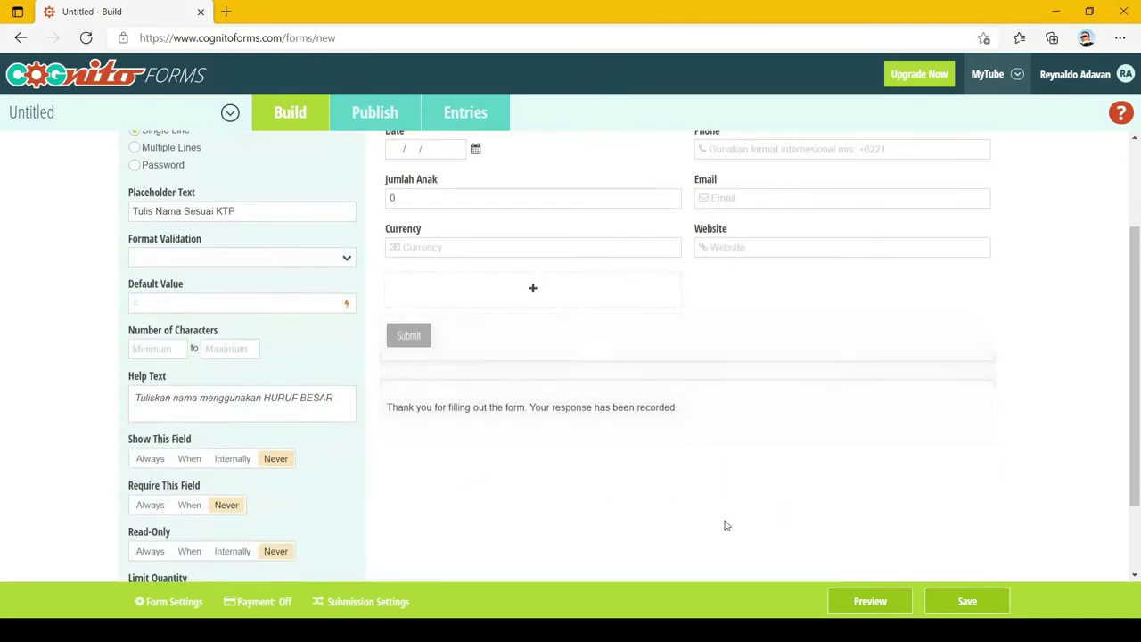
click(863, 601)
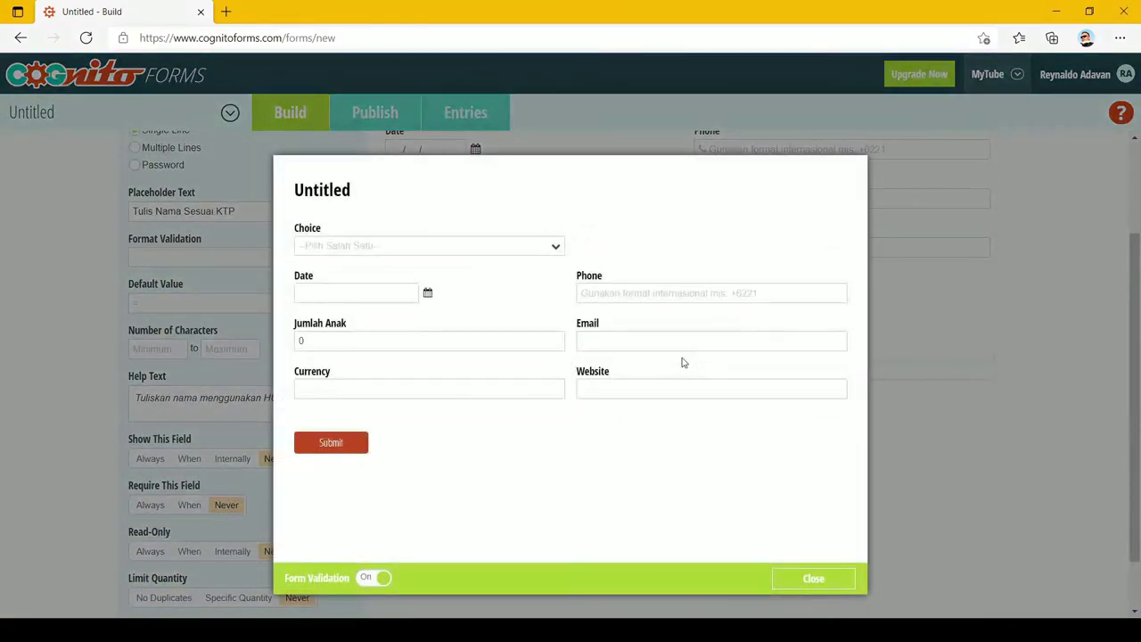
click(792, 578)
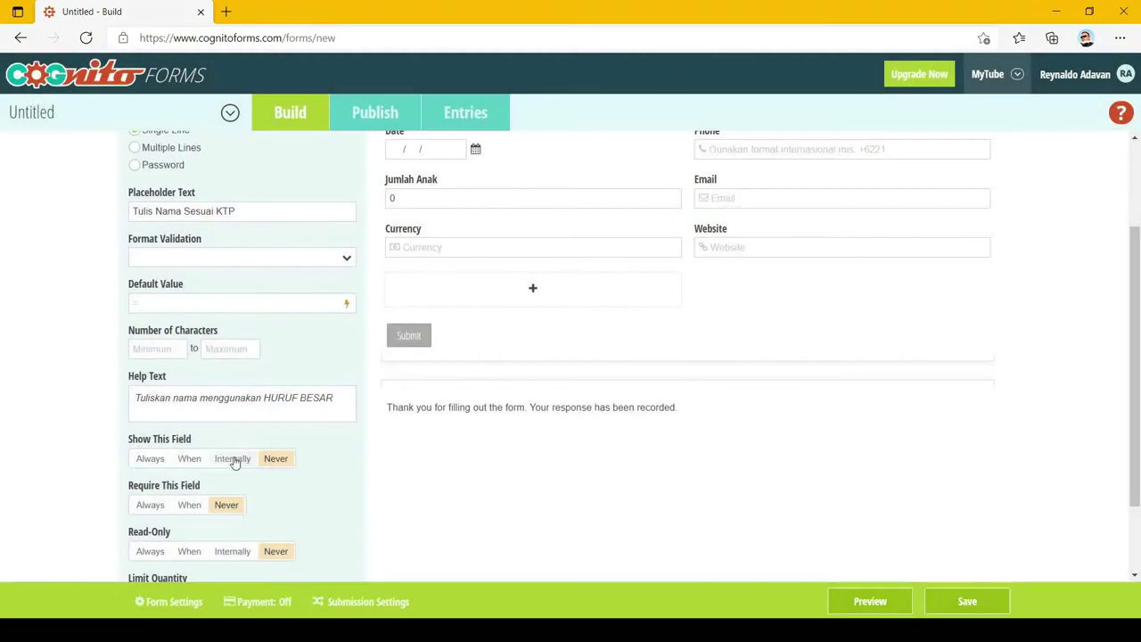
Set the Text Box field's Show This Field option to Internally and check the field in the form preview.
click(233, 458)
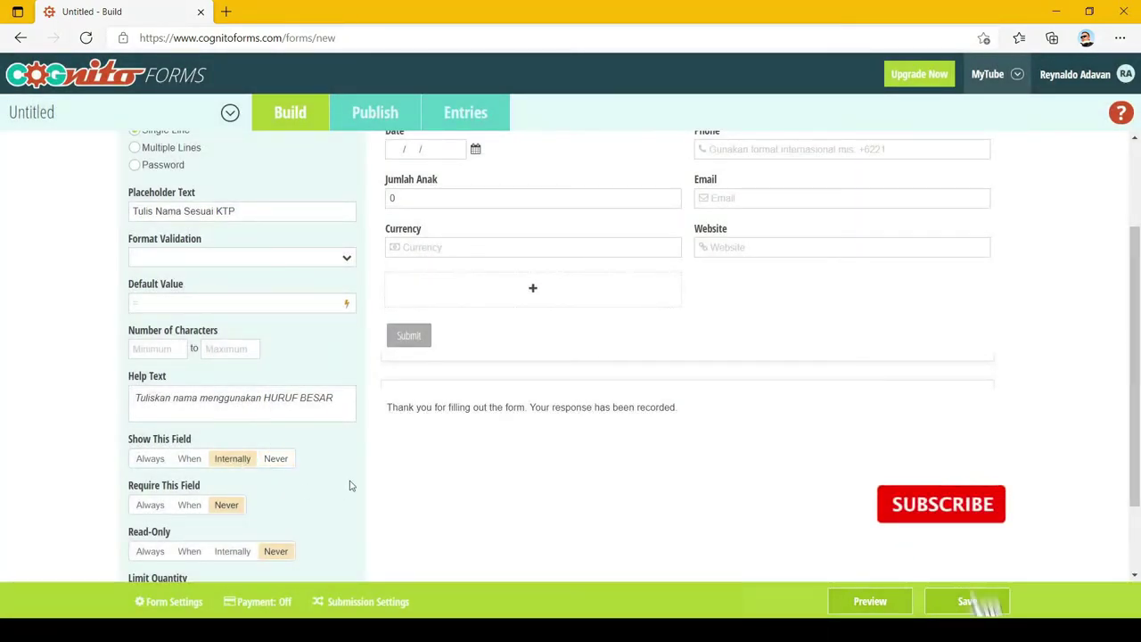
click(885, 602)
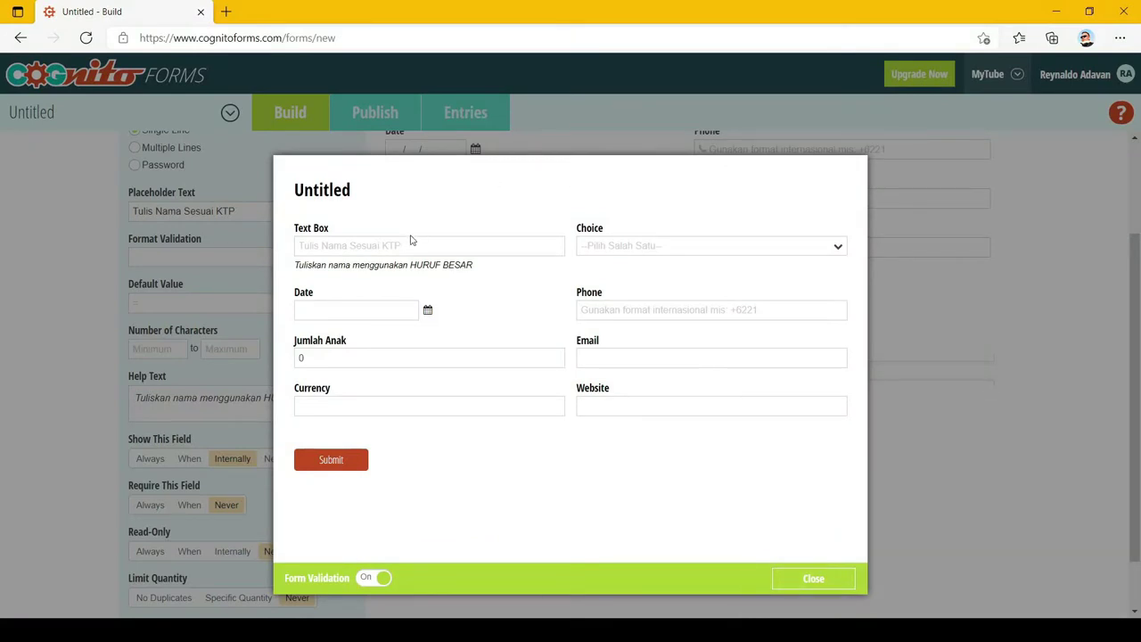
click(813, 579)
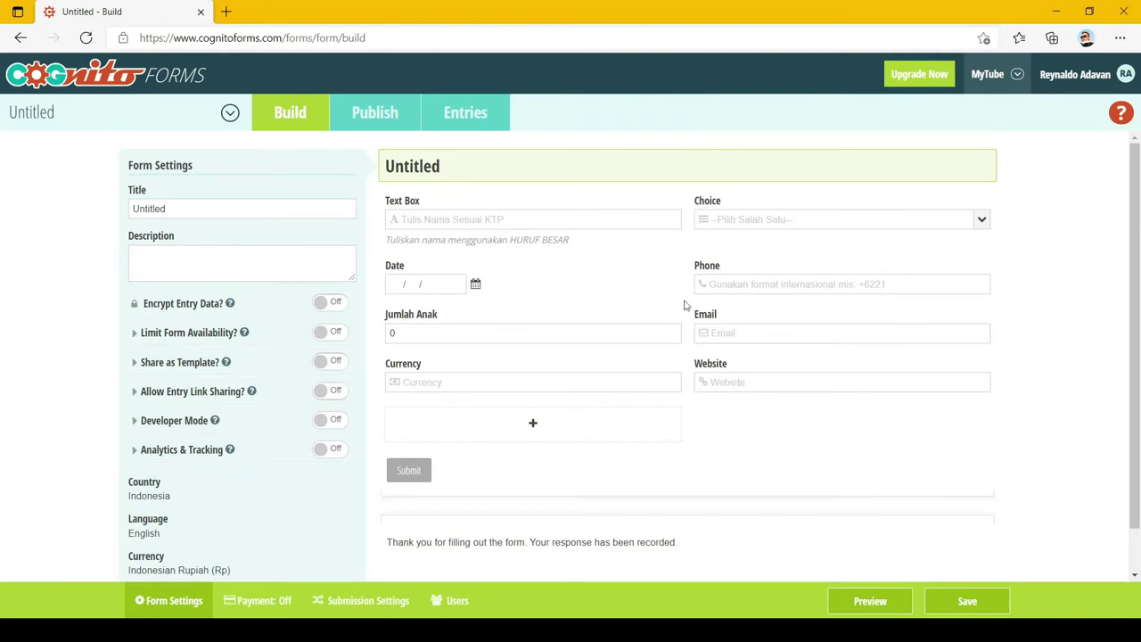
Review the Text Box field's visibility settings and open the published form through its share link.
click(508, 229)
scroll(303, 349, down, 3)
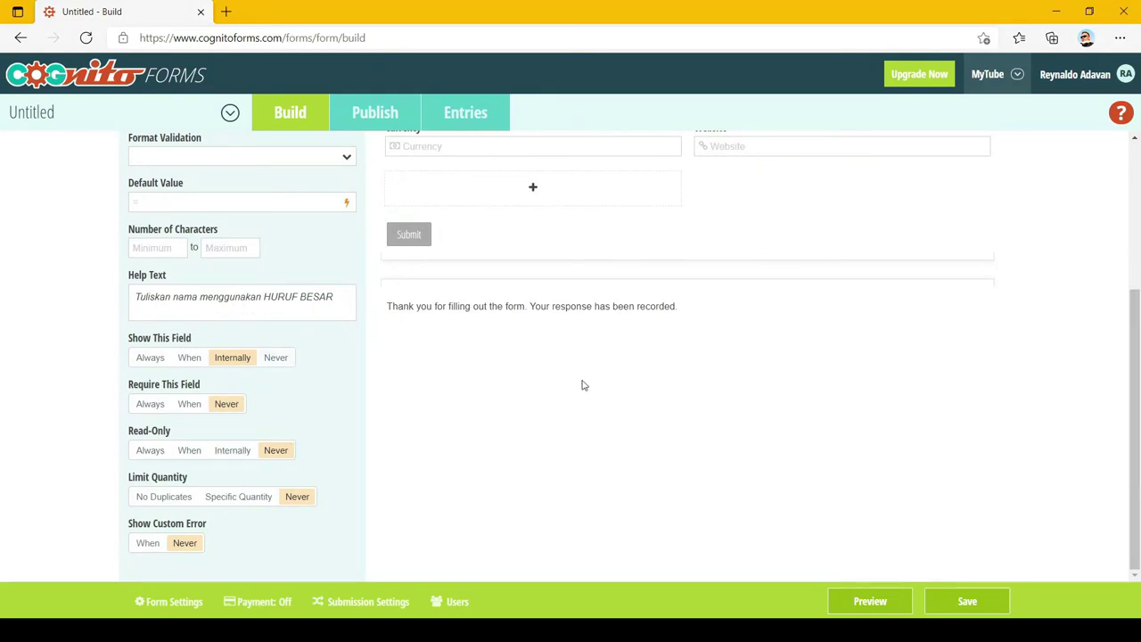
scroll(584, 385, up, 3)
click(368, 114)
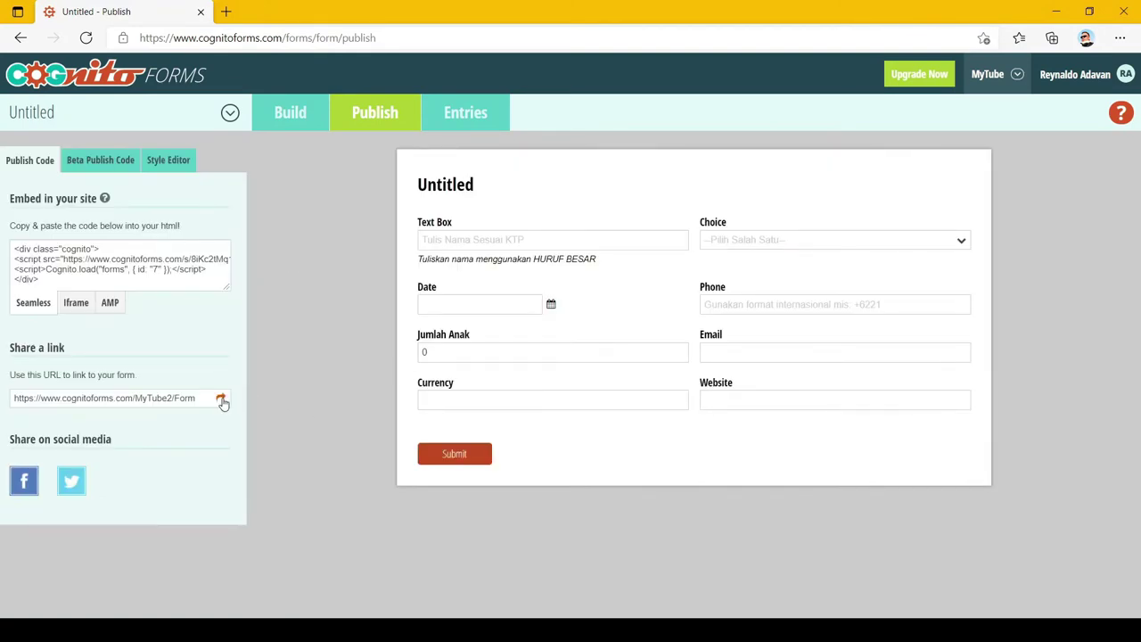
click(223, 399)
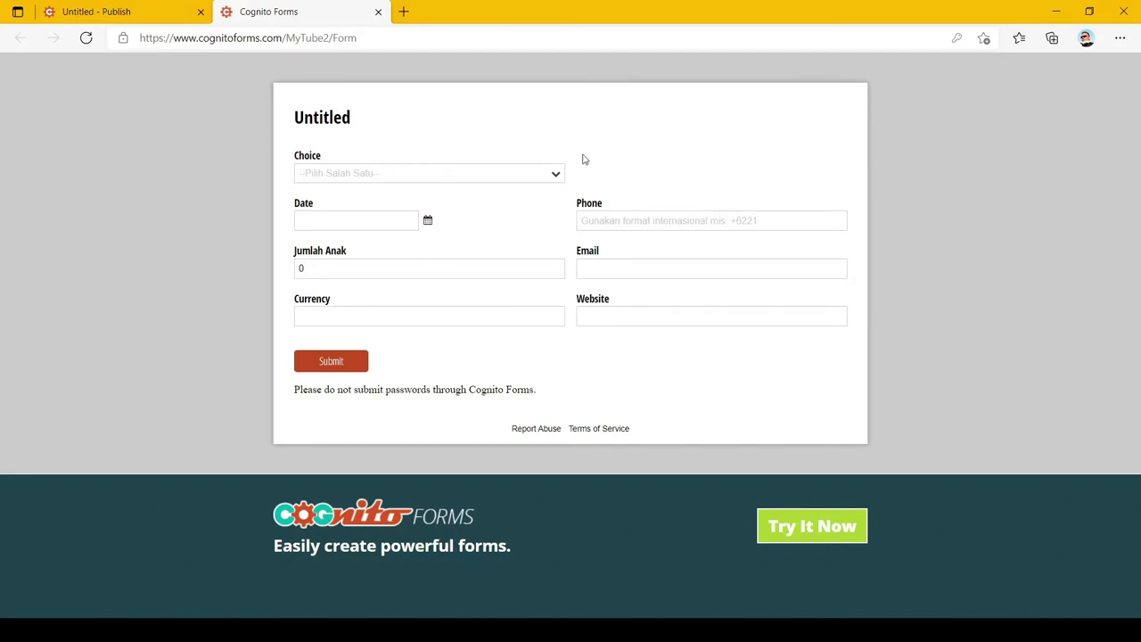
Submit a test response with Second Choice and the date 04/08/2021, and close the published form.
click(486, 183)
click(344, 222)
click(373, 287)
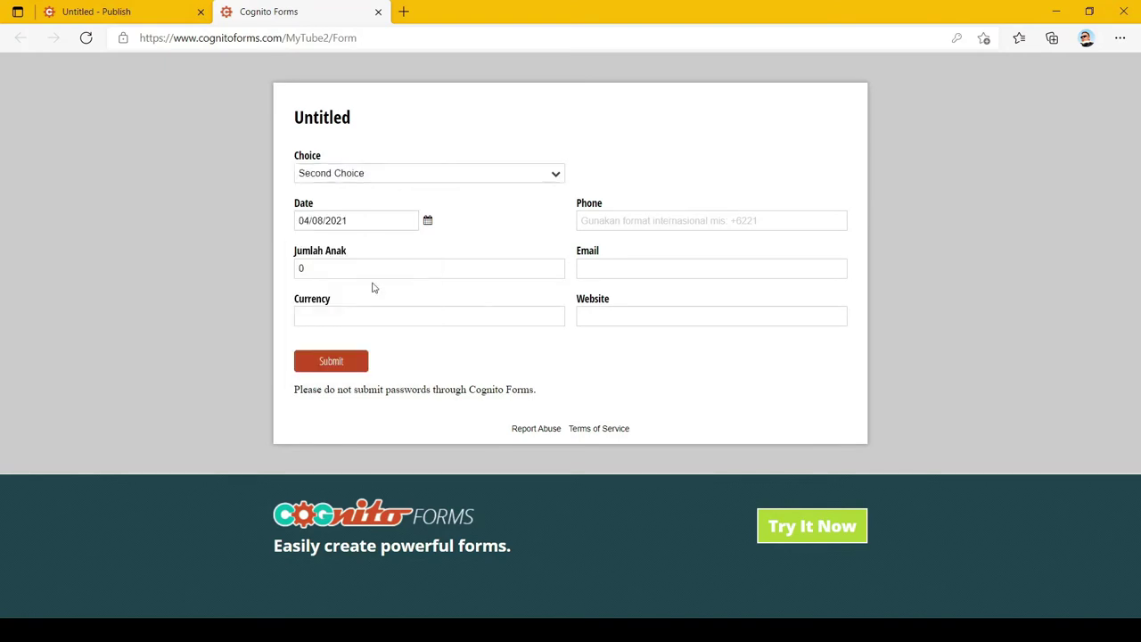
click(331, 361)
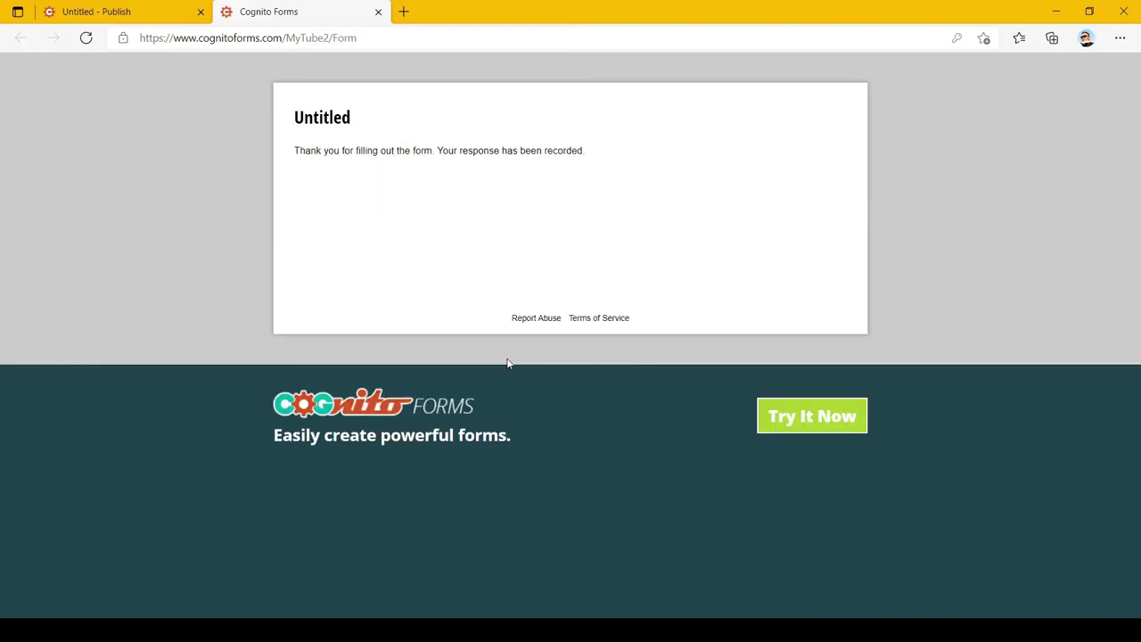
click(378, 12)
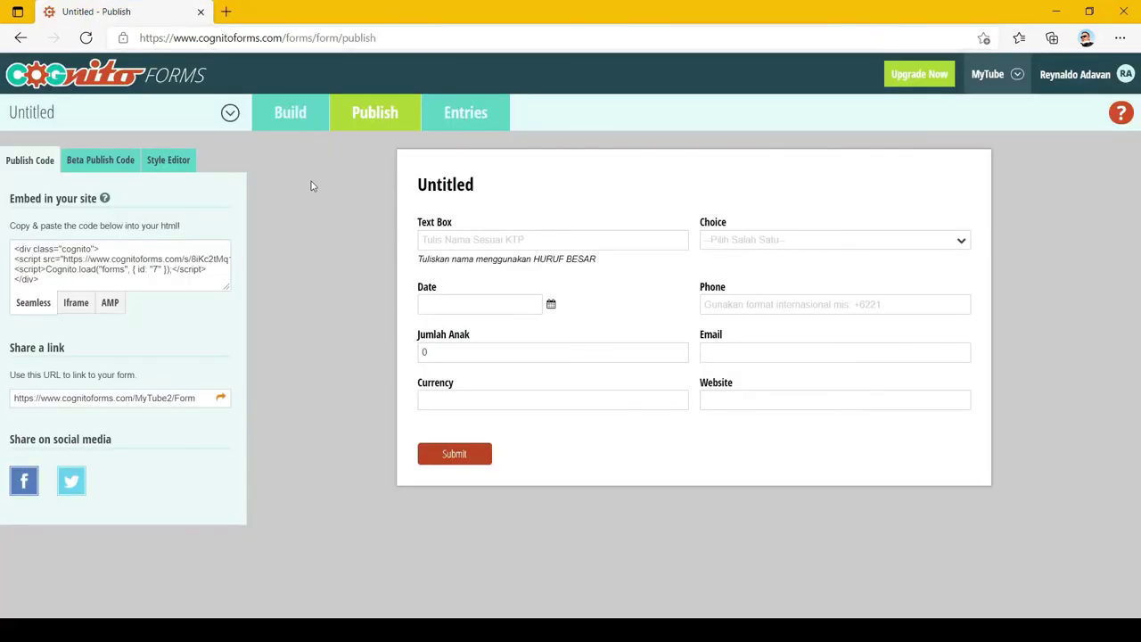
Examine how the Text Box field appears in the Second Choice entry and compare it with the field's visibility setting.
click(459, 114)
click(490, 200)
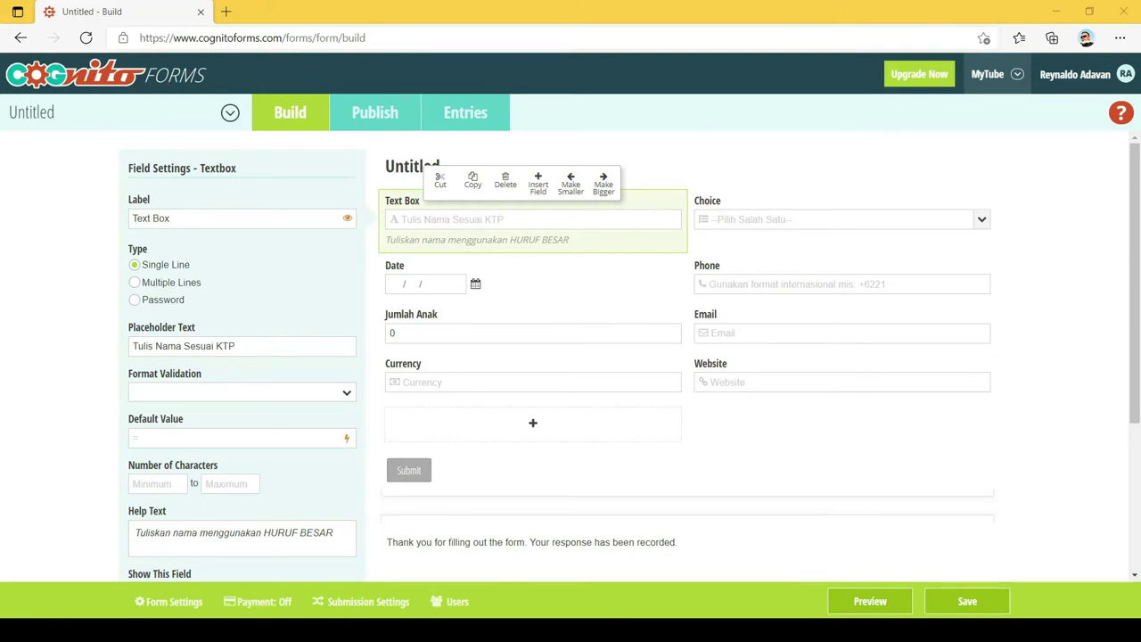
scroll(670, 400, down, 3)
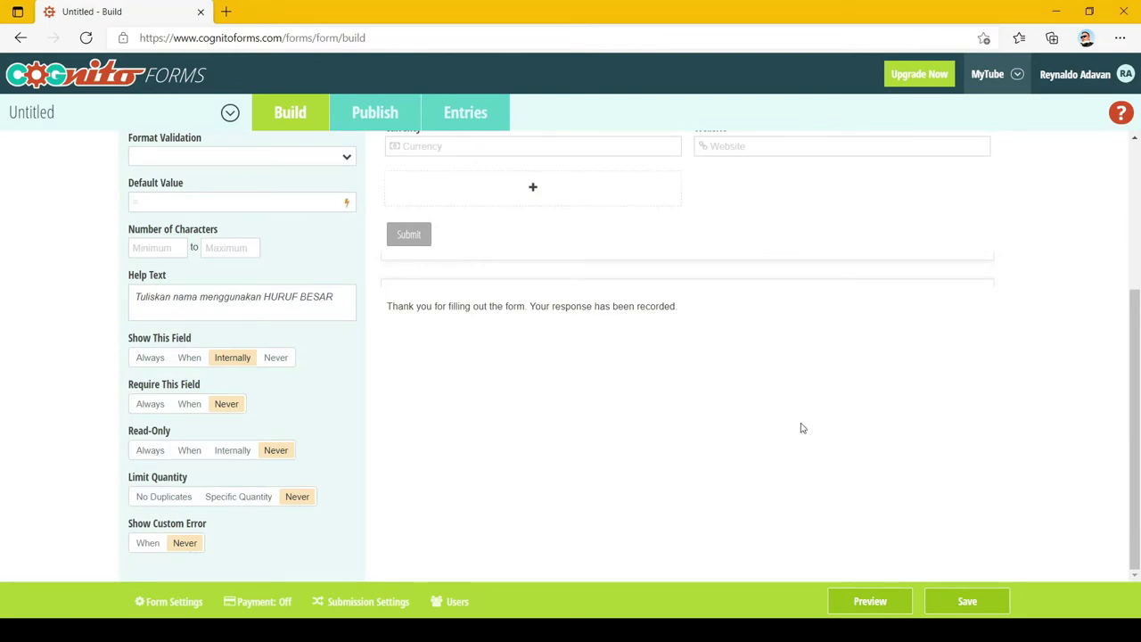
scroll(800, 428, up, 3)
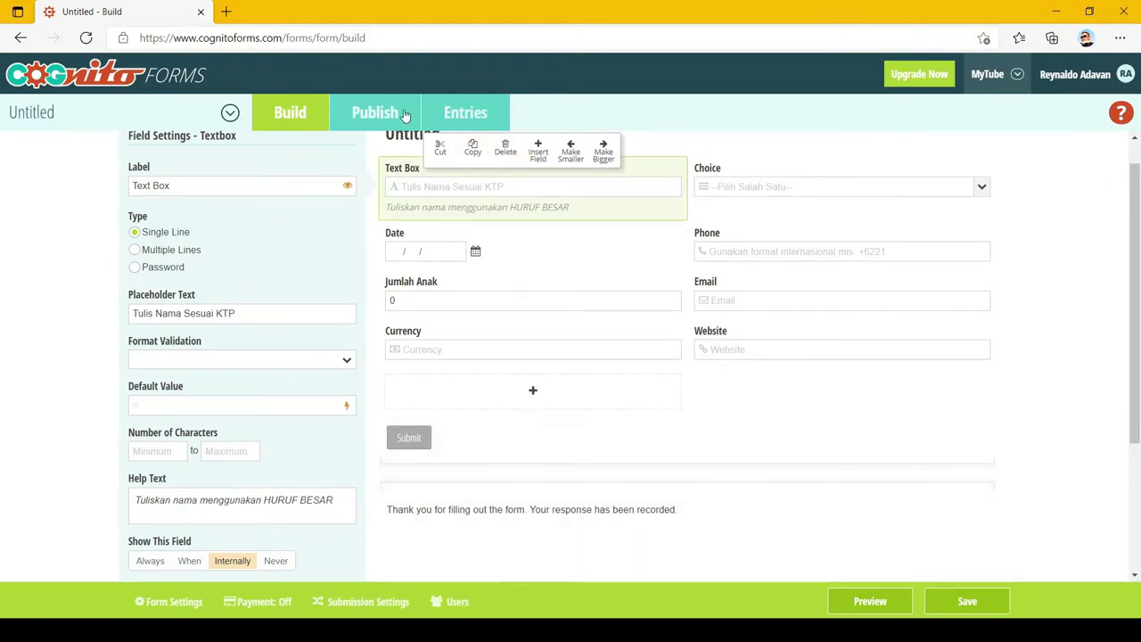
click(448, 114)
click(325, 208)
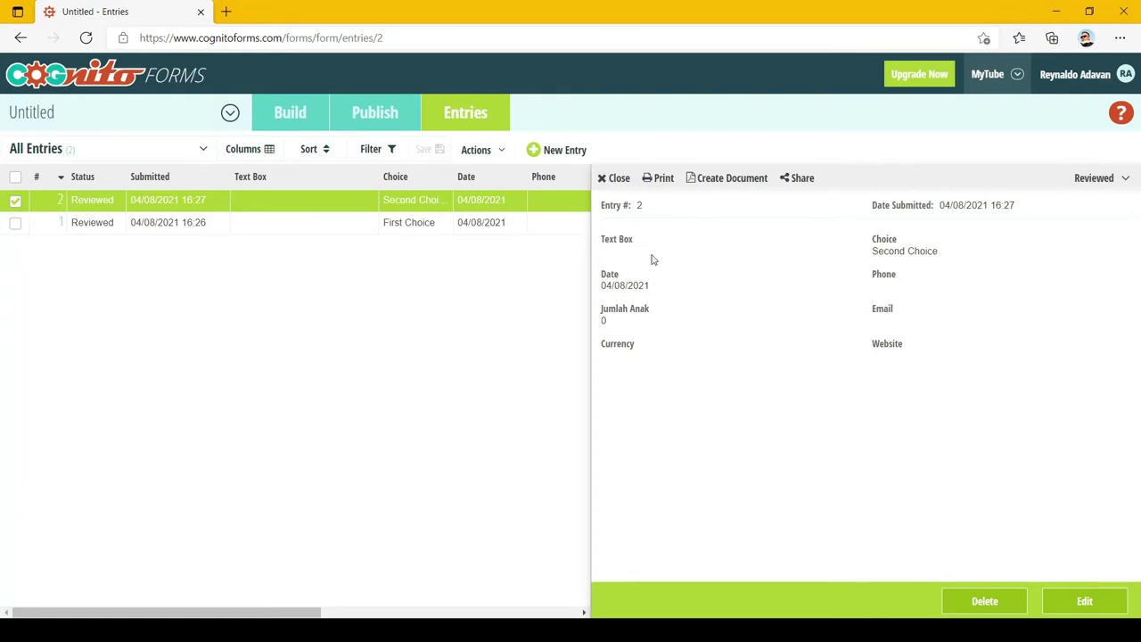
Set the Text Box field's Show This Field option to Never and save the form.
click(293, 114)
click(484, 222)
scroll(359, 268, down, 3)
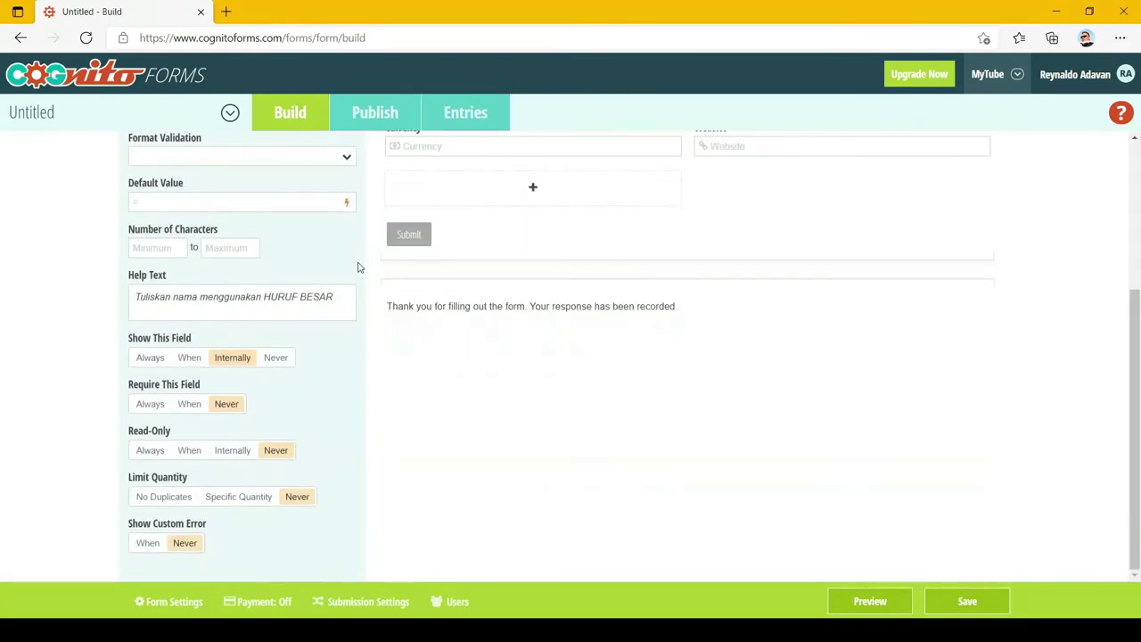
click(277, 359)
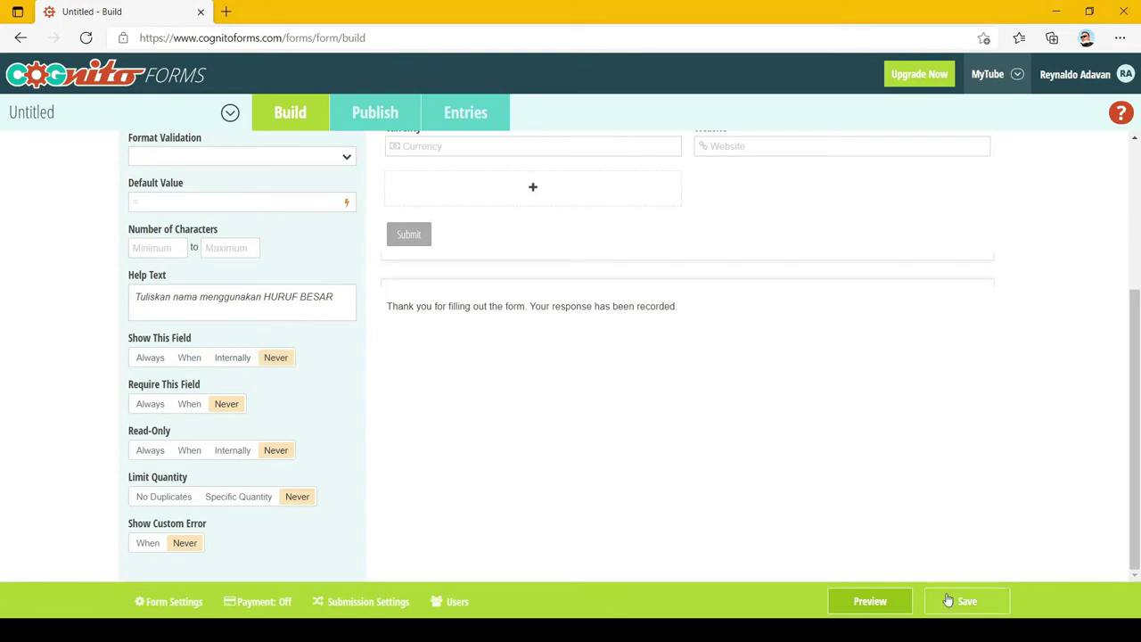
click(977, 605)
Open the published form from its share link and submit a test response with Third Choice and the date 10/08/2021.
click(385, 120)
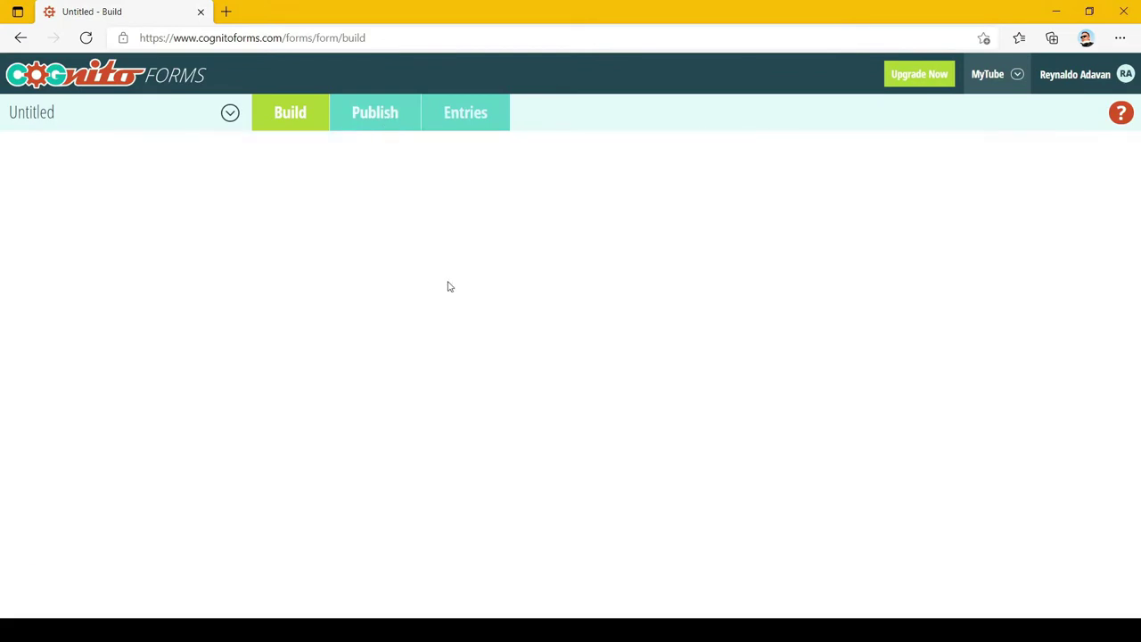
click(225, 401)
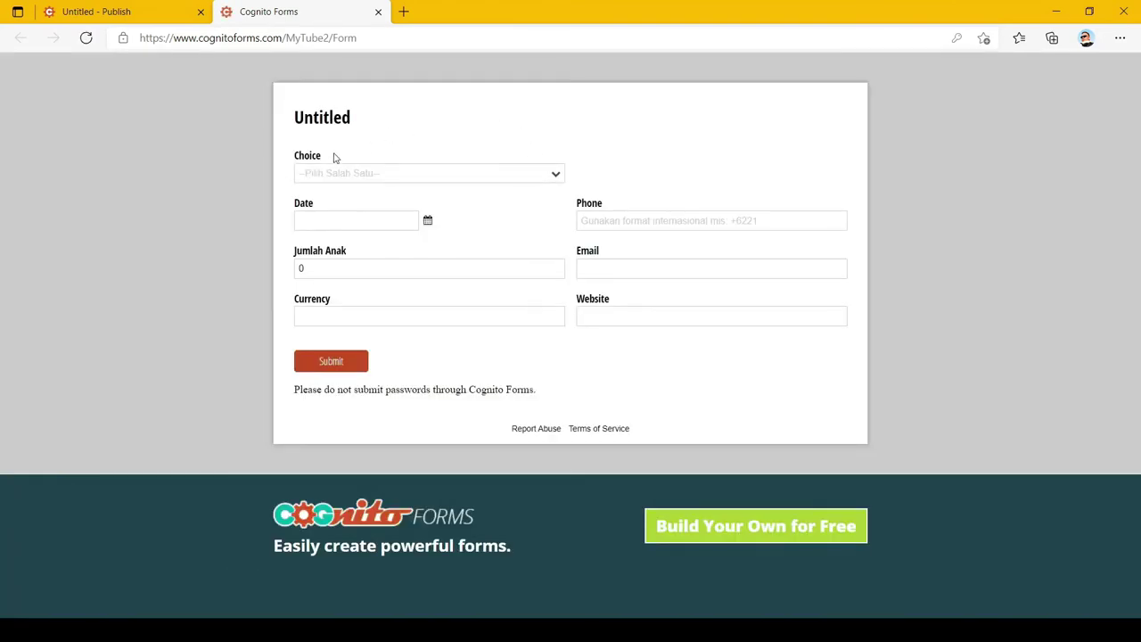
click(373, 178)
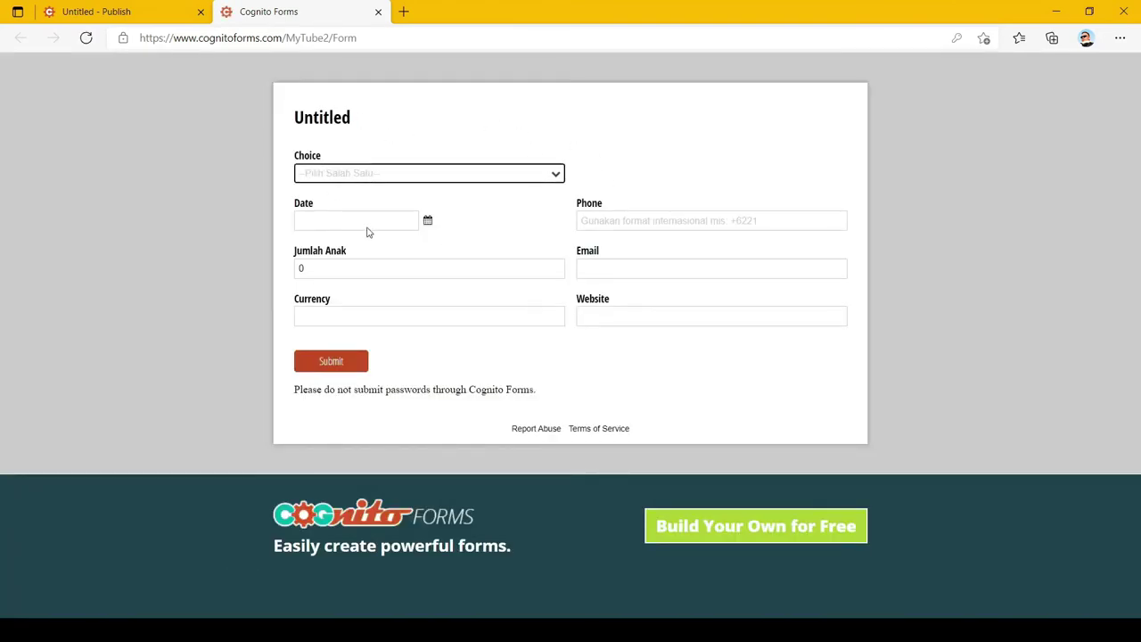
click(365, 249)
click(349, 220)
click(341, 315)
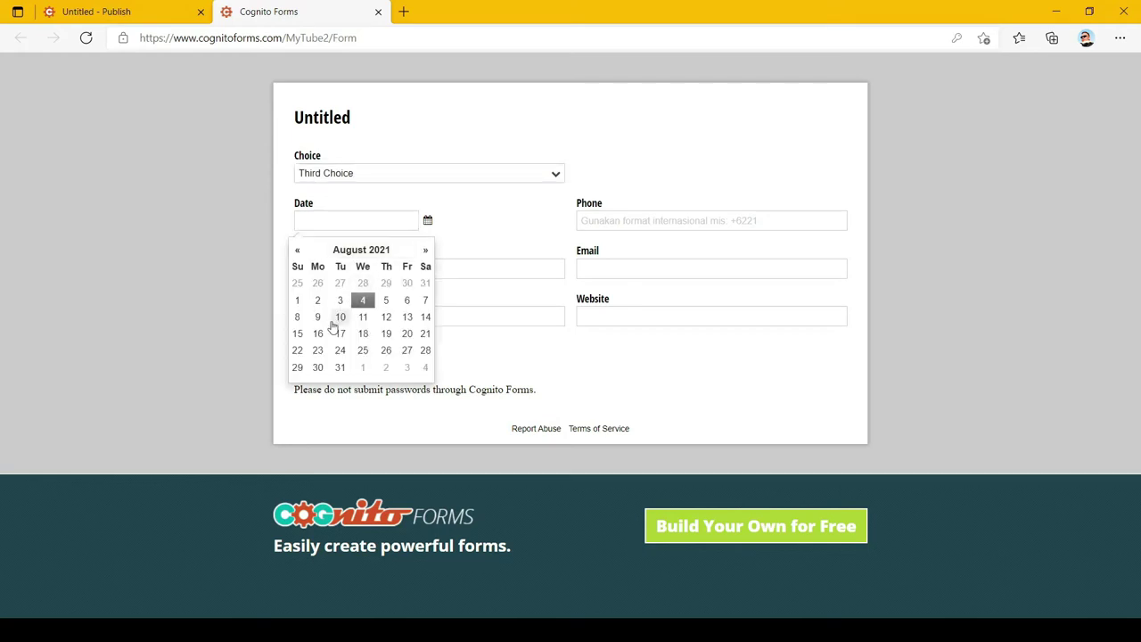
click(330, 361)
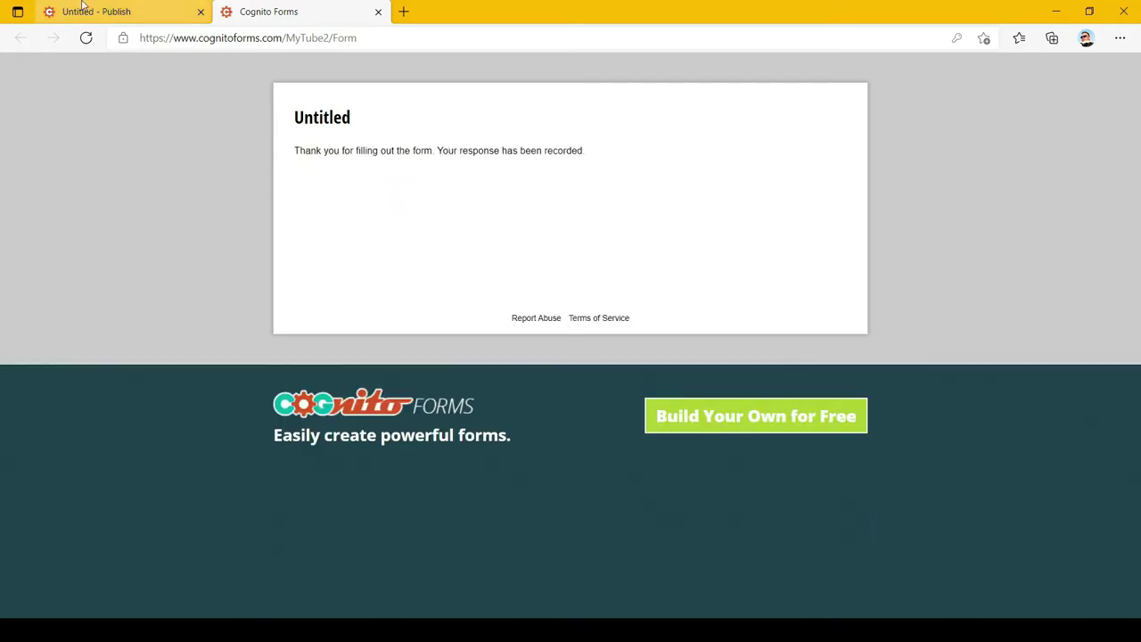
Open the submitted entries one by one and examine whether their details include the Text Box field.
click(82, 7)
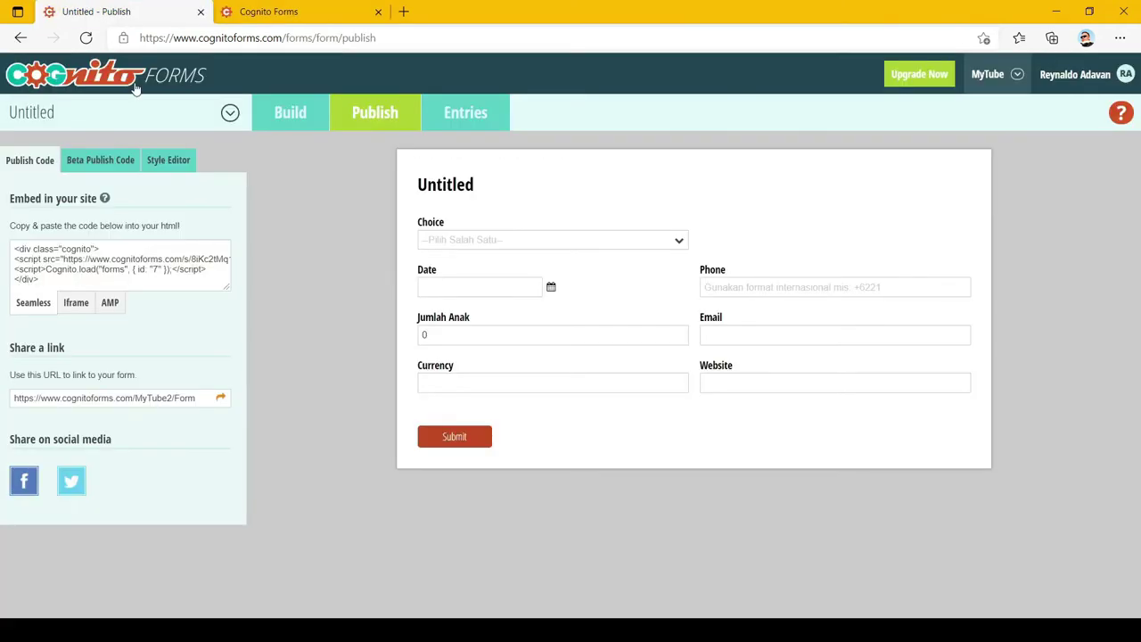
click(457, 116)
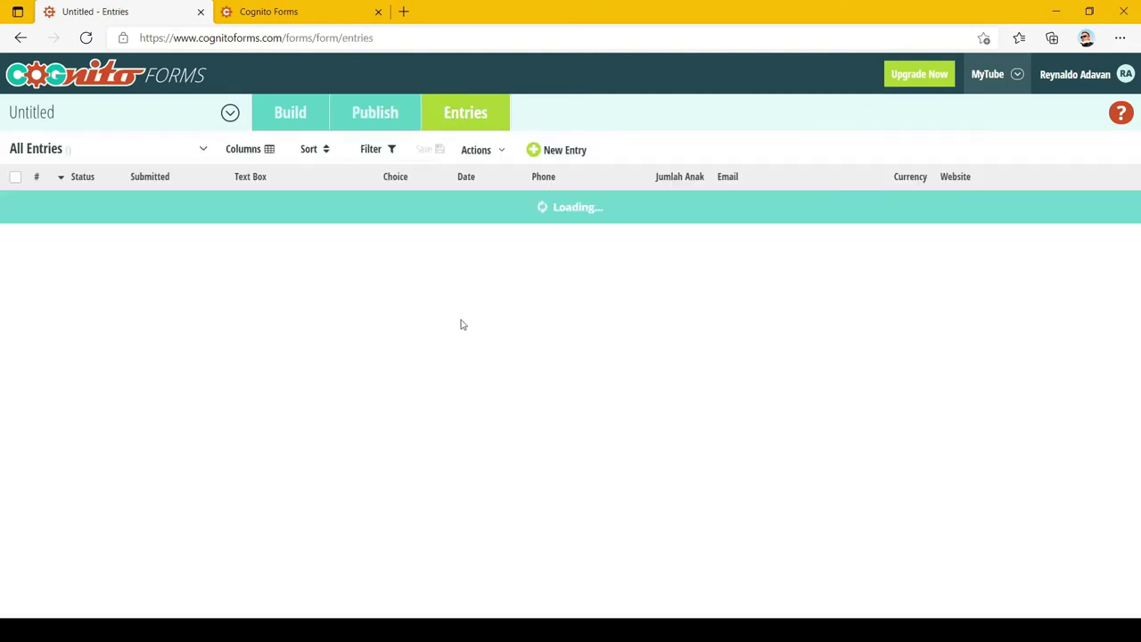
click(562, 206)
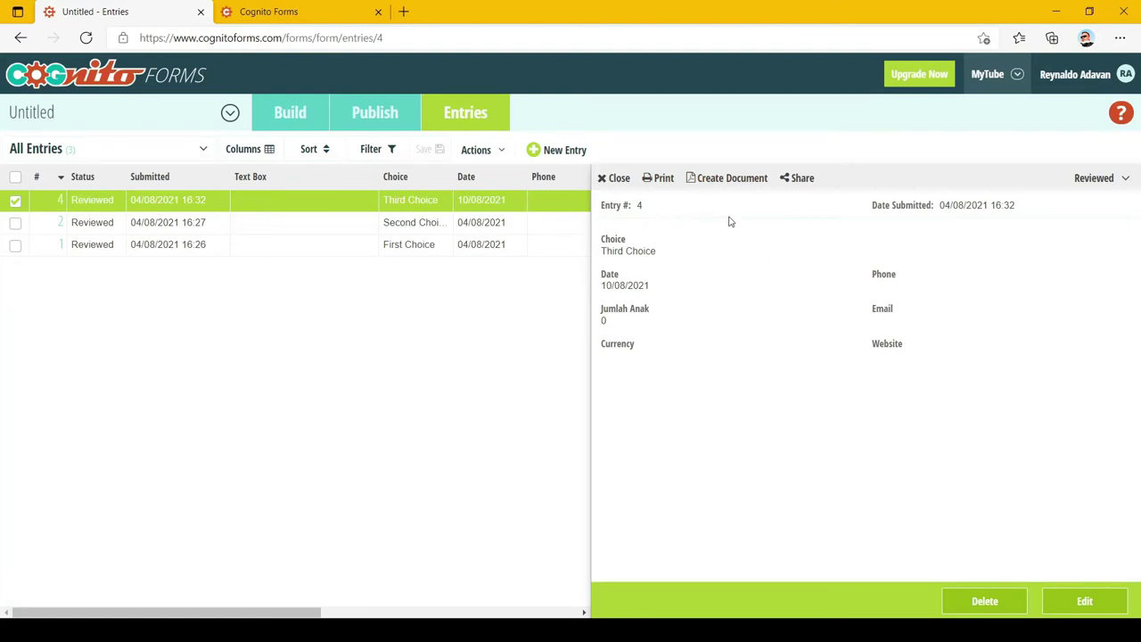
click(415, 229)
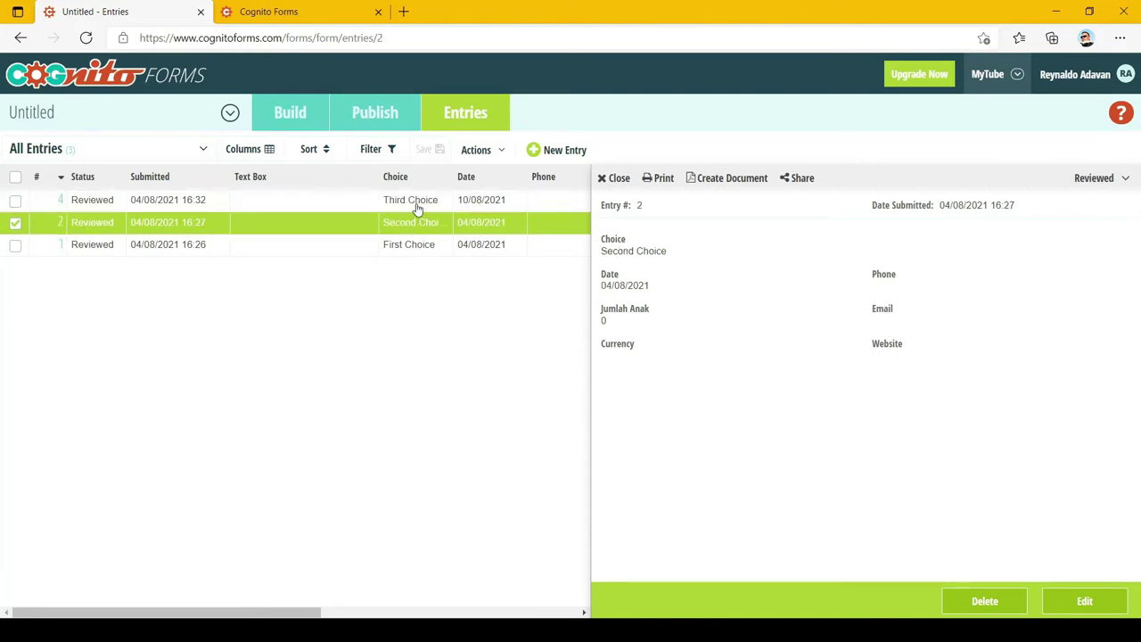
click(415, 205)
key(Up)
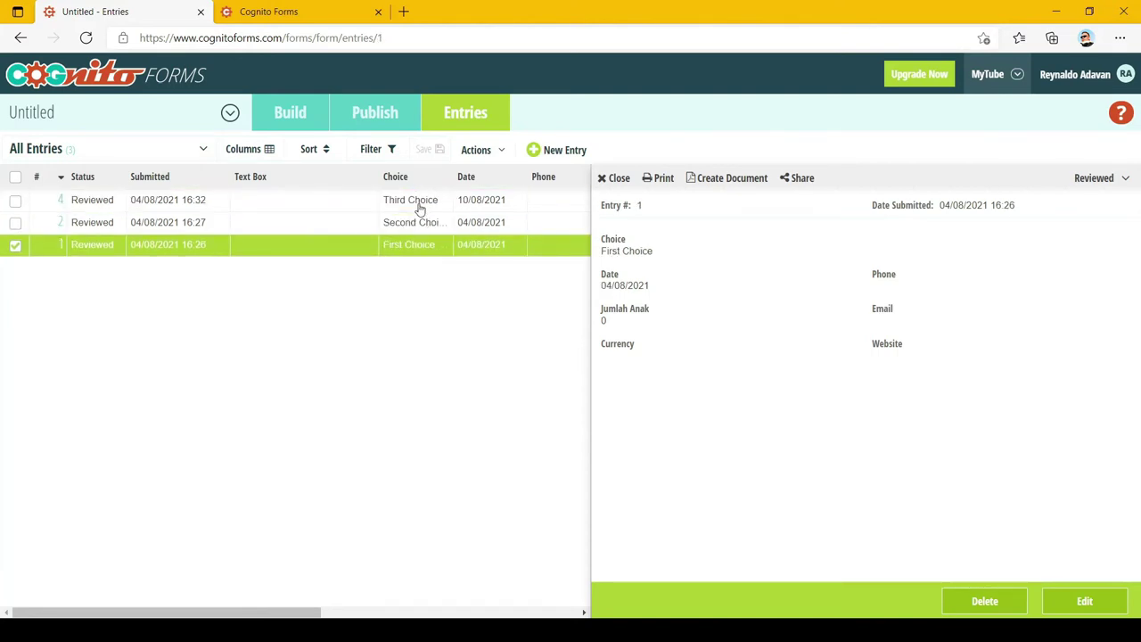
click(420, 207)
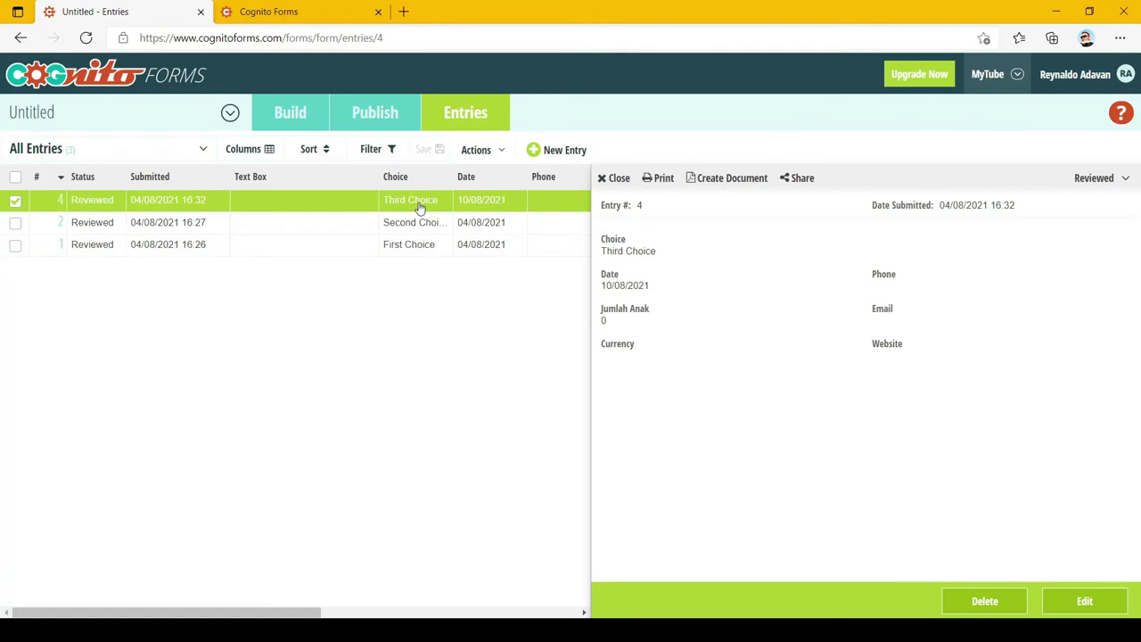
Set the Text Box field's Show This Field option back to Internally and save the form.
click(291, 114)
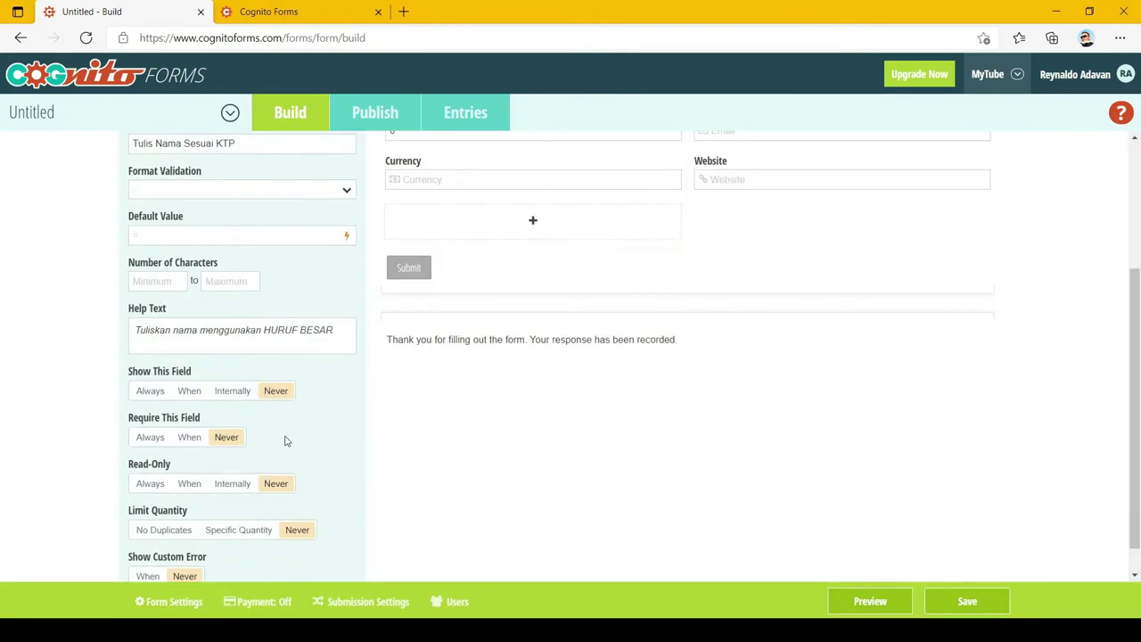
click(963, 601)
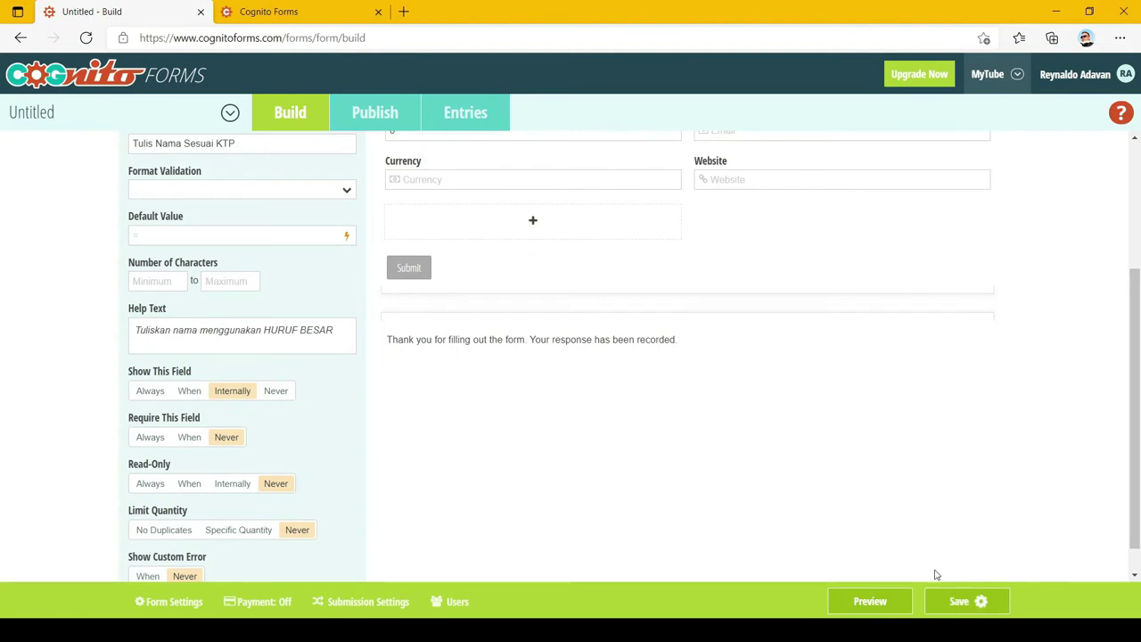
Edit the Third Choice entry, enter "Kurang bagus" in its Text Box field, and update the entry.
click(464, 117)
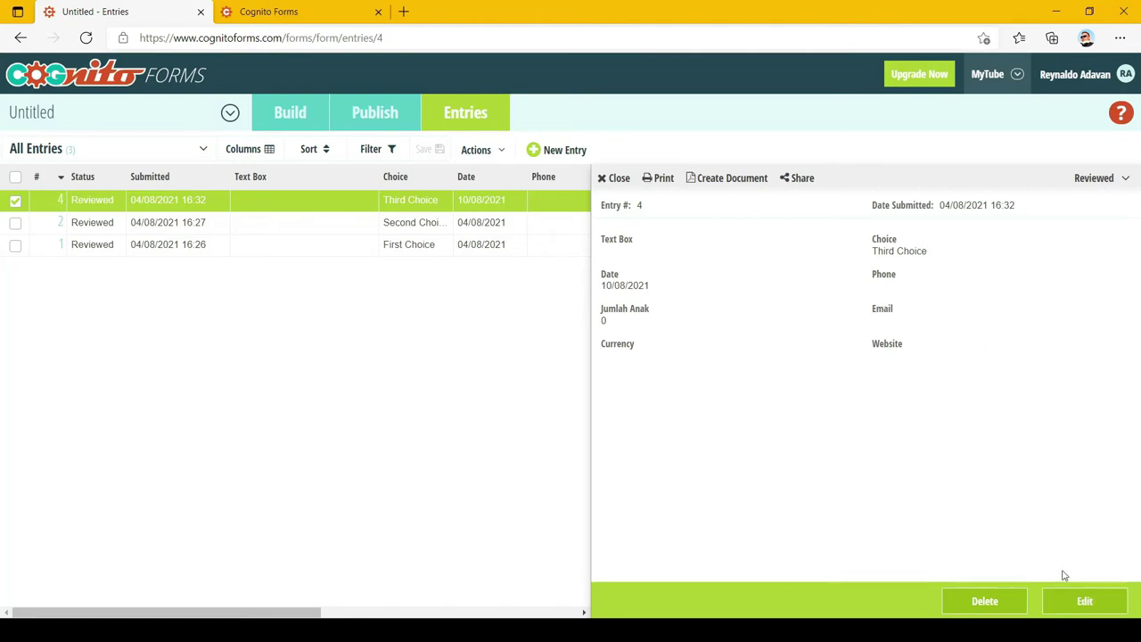
click(1087, 603)
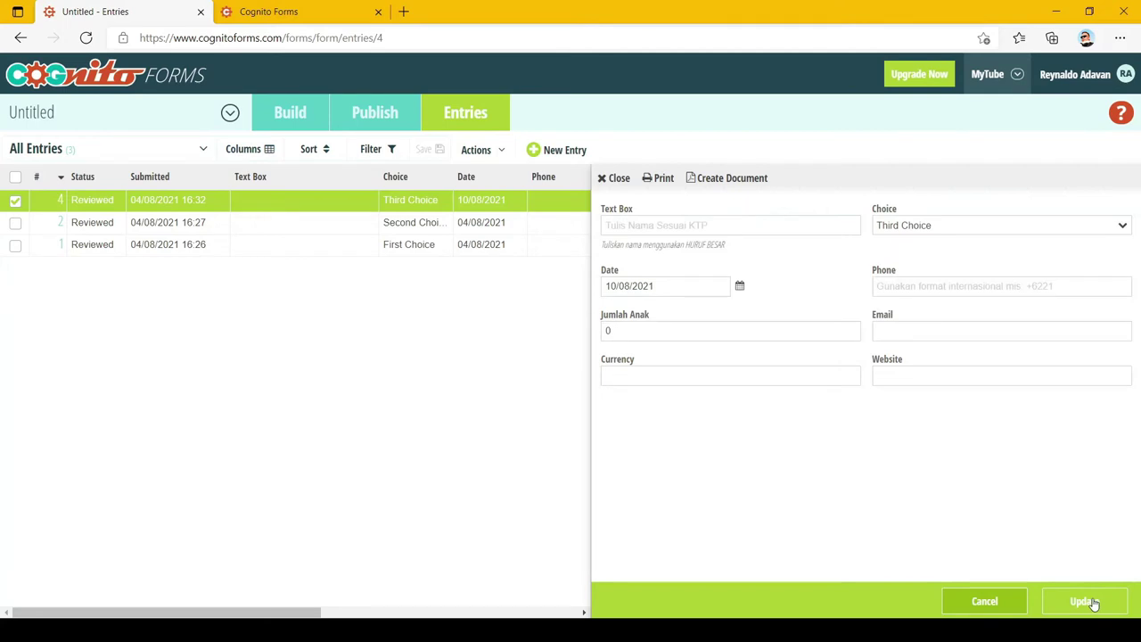
click(669, 228)
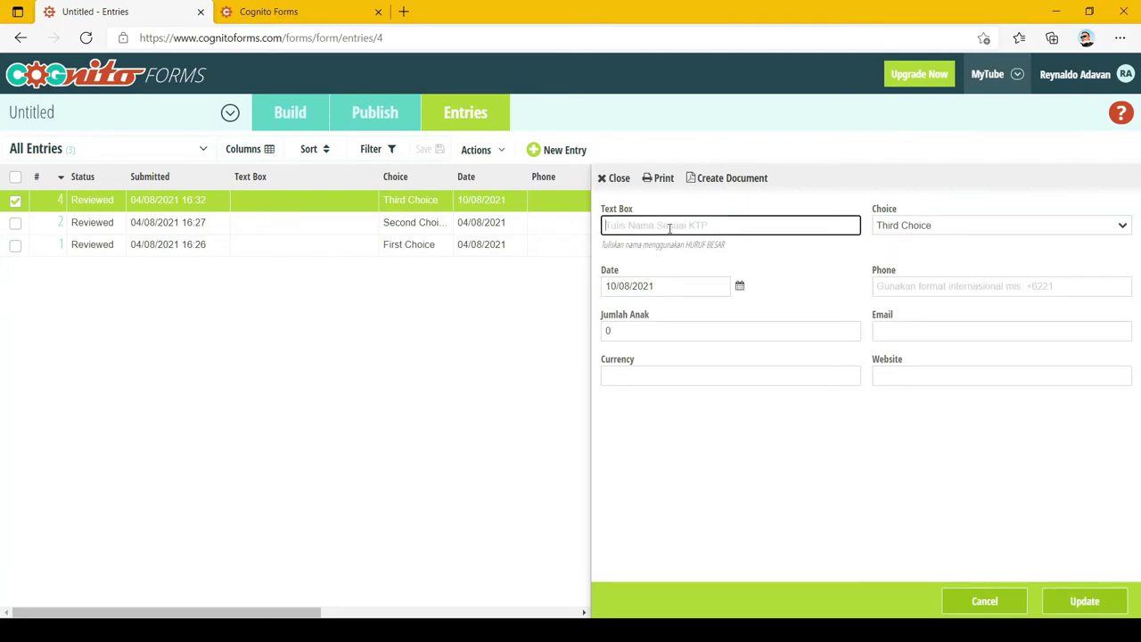
text(Kurang bagus)
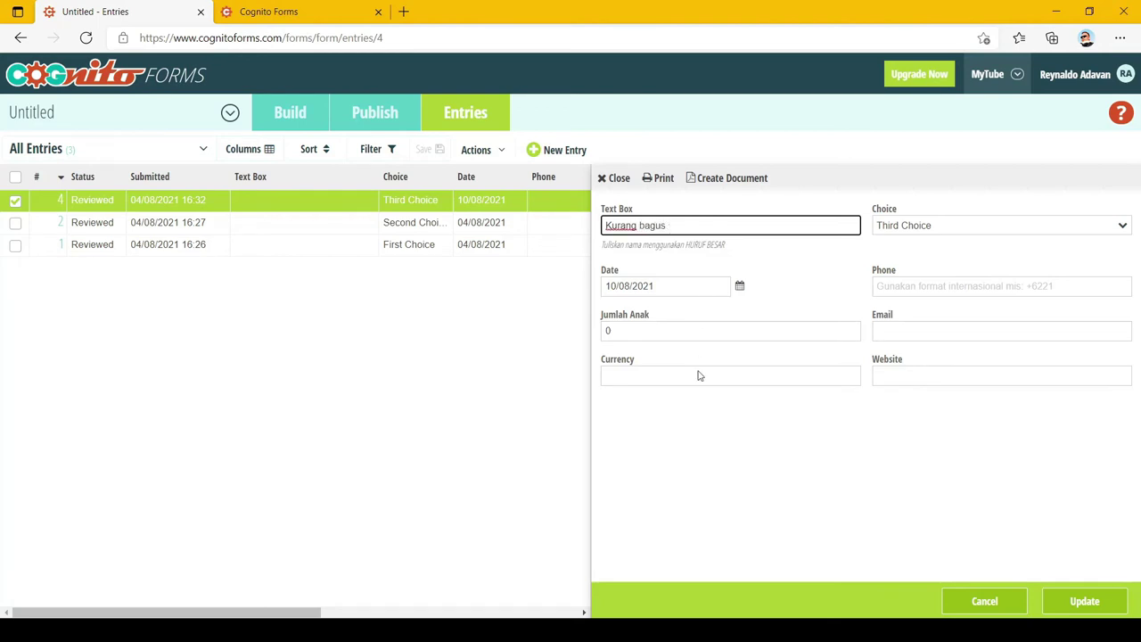
key(Tab)
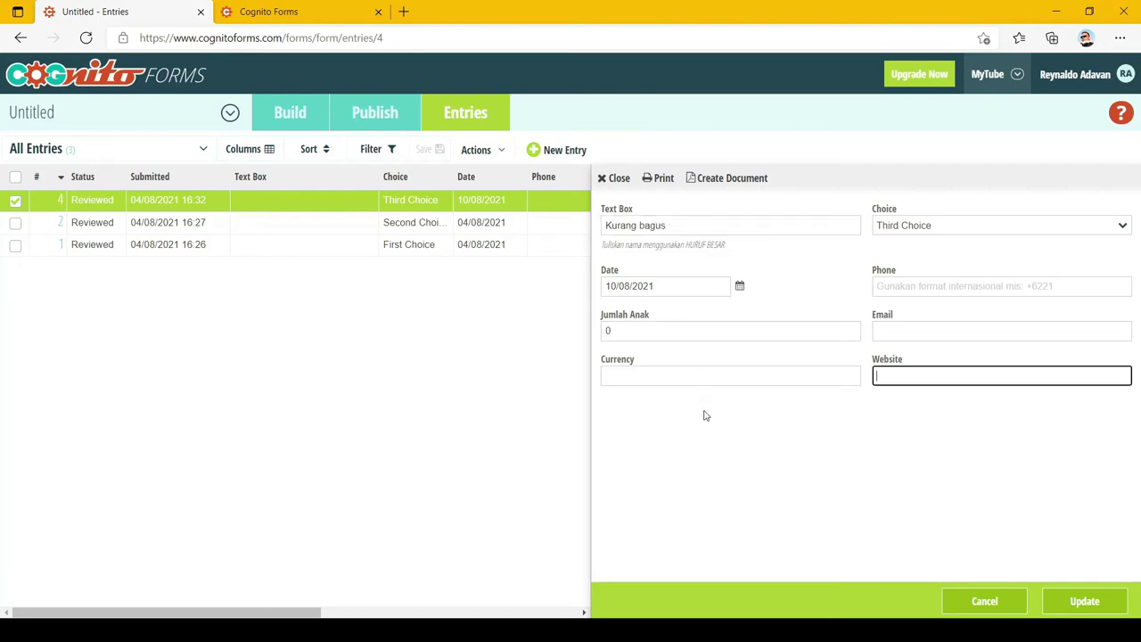
click(1065, 602)
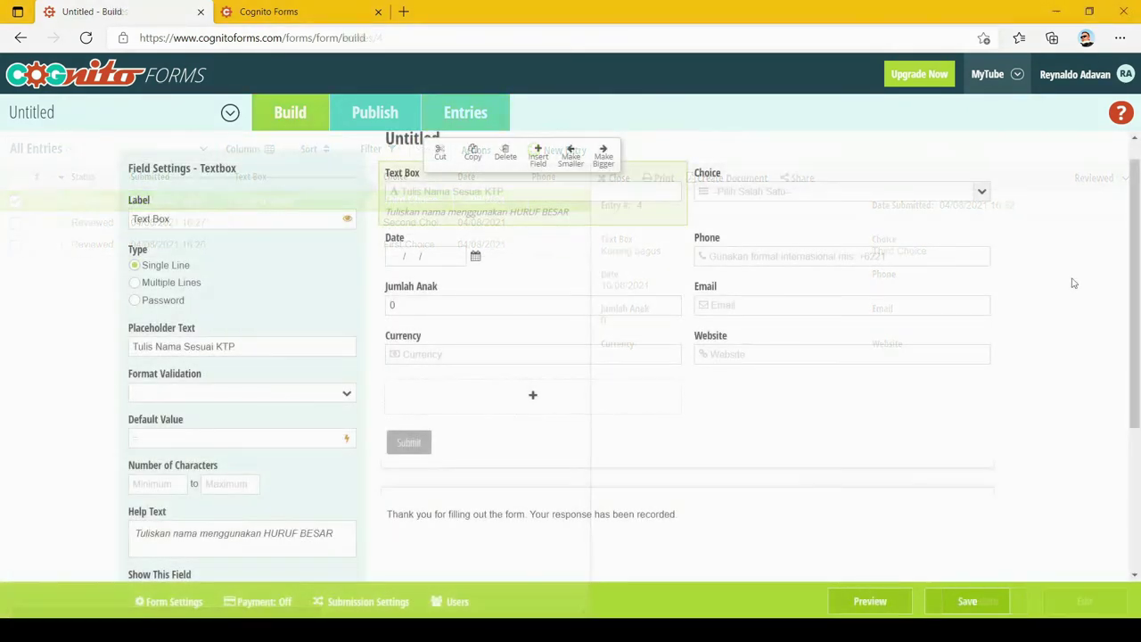
Set the Text Box field's Show This Field option to When, with the condition that Choice is filled out.
scroll(1072, 283, down, 3)
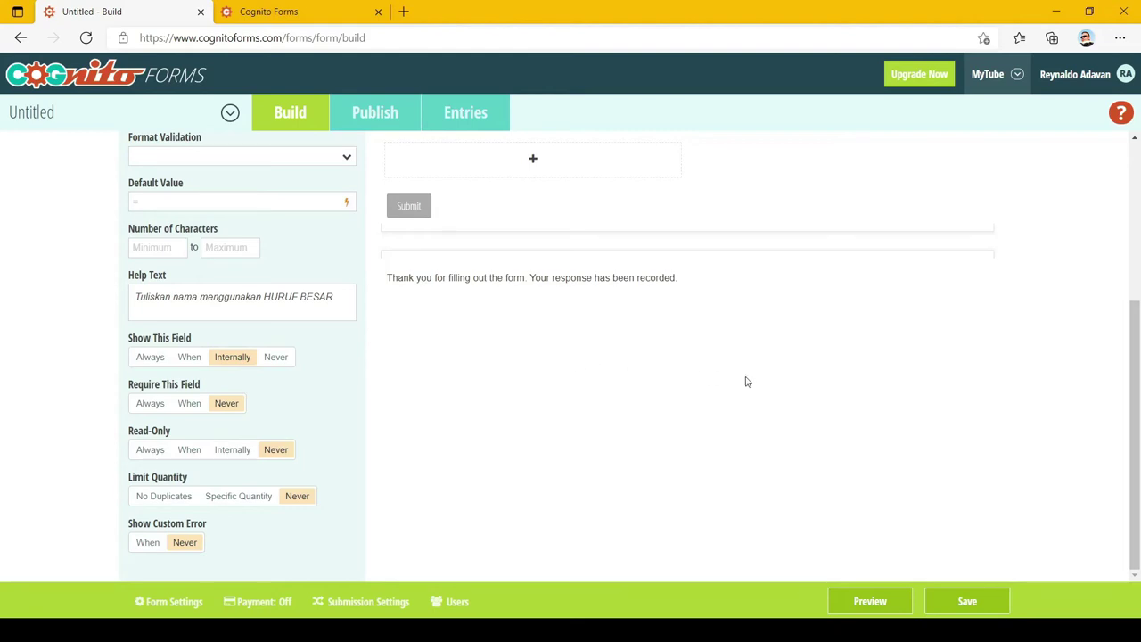
scroll(746, 382, up, 2)
scroll(786, 394, up, 1)
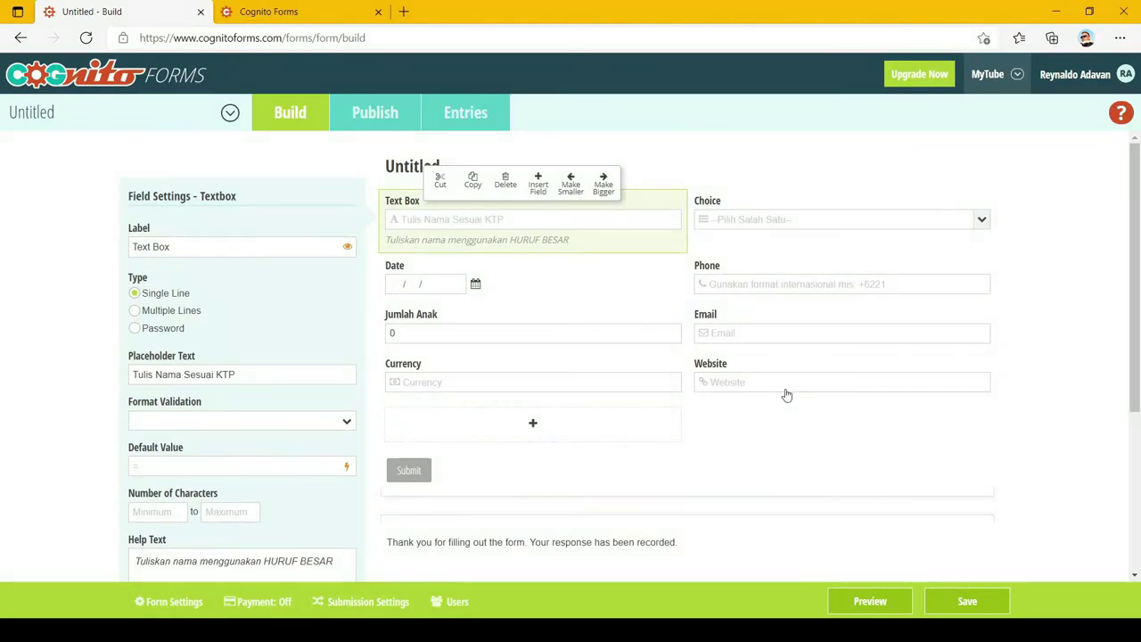
scroll(786, 394, down, 2)
click(189, 486)
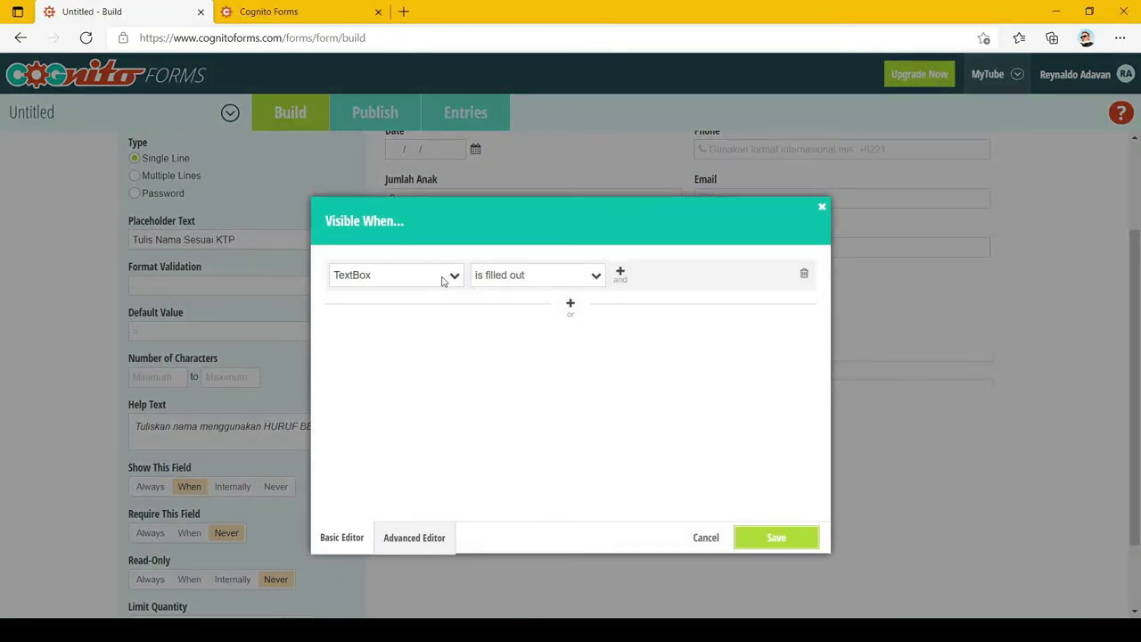
click(357, 316)
click(792, 538)
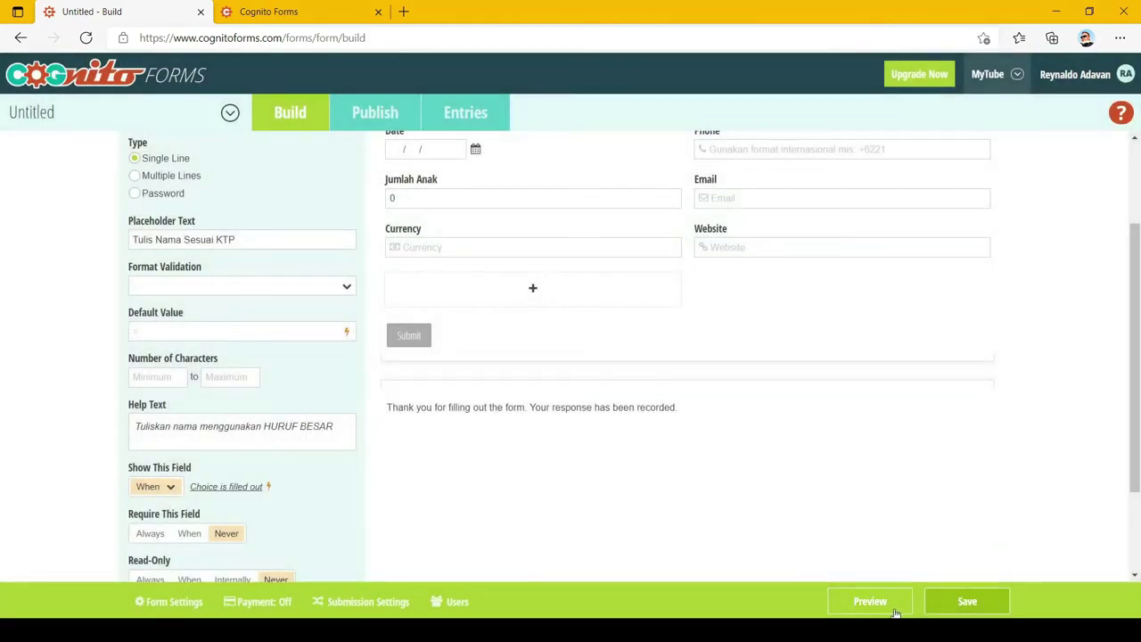
Preview the form and select an option in the Choice field to test the Text Box field's conditional visibility.
click(892, 606)
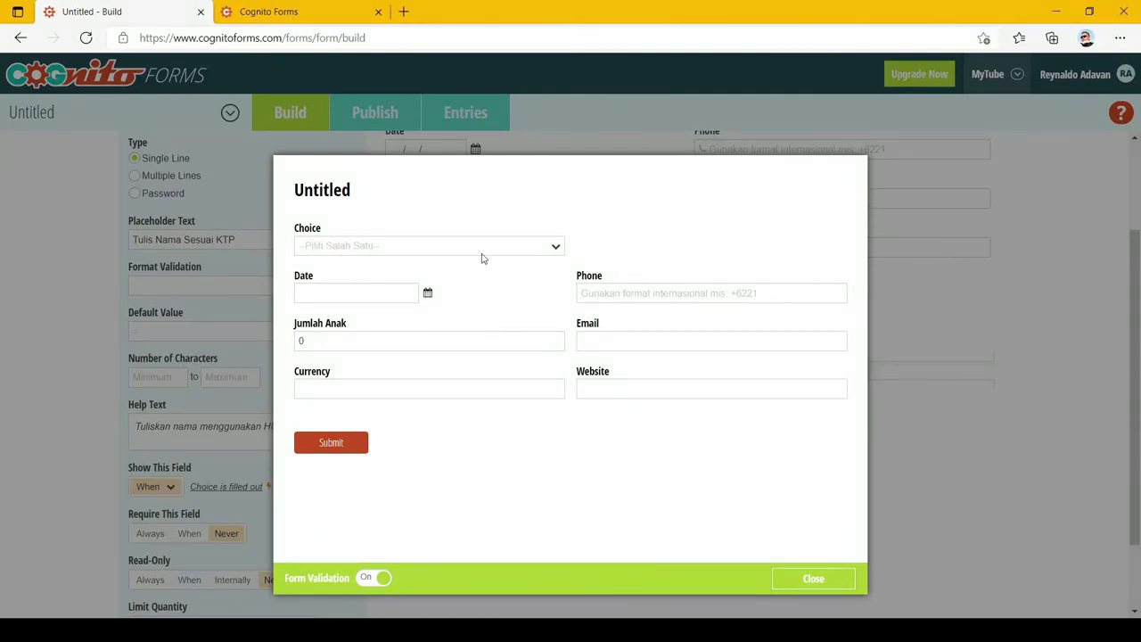
click(543, 253)
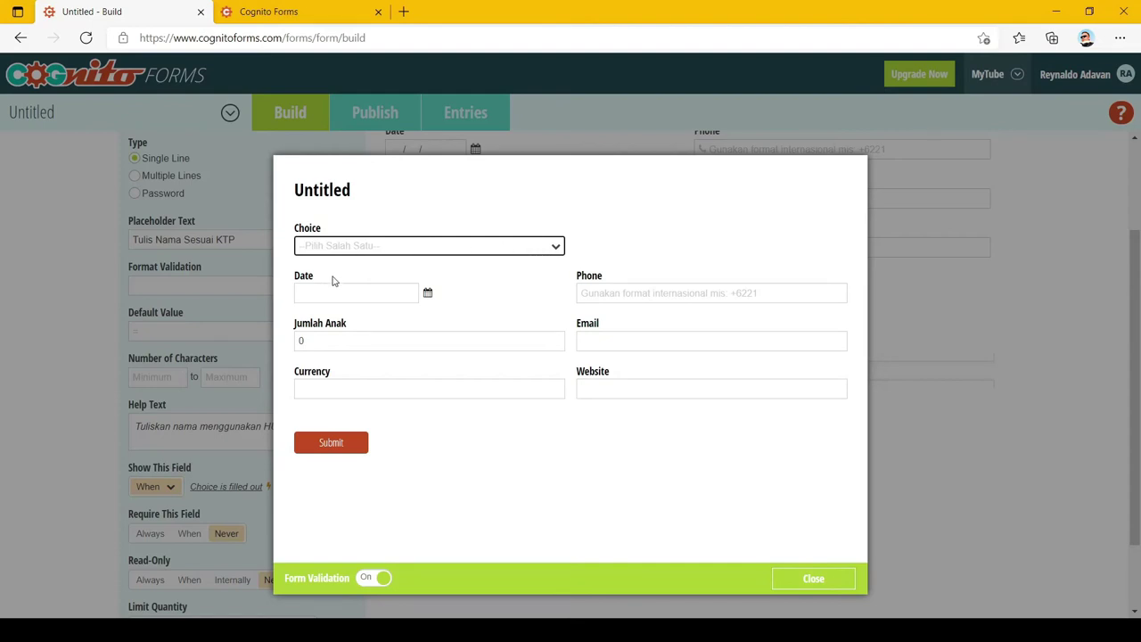
key(Down)
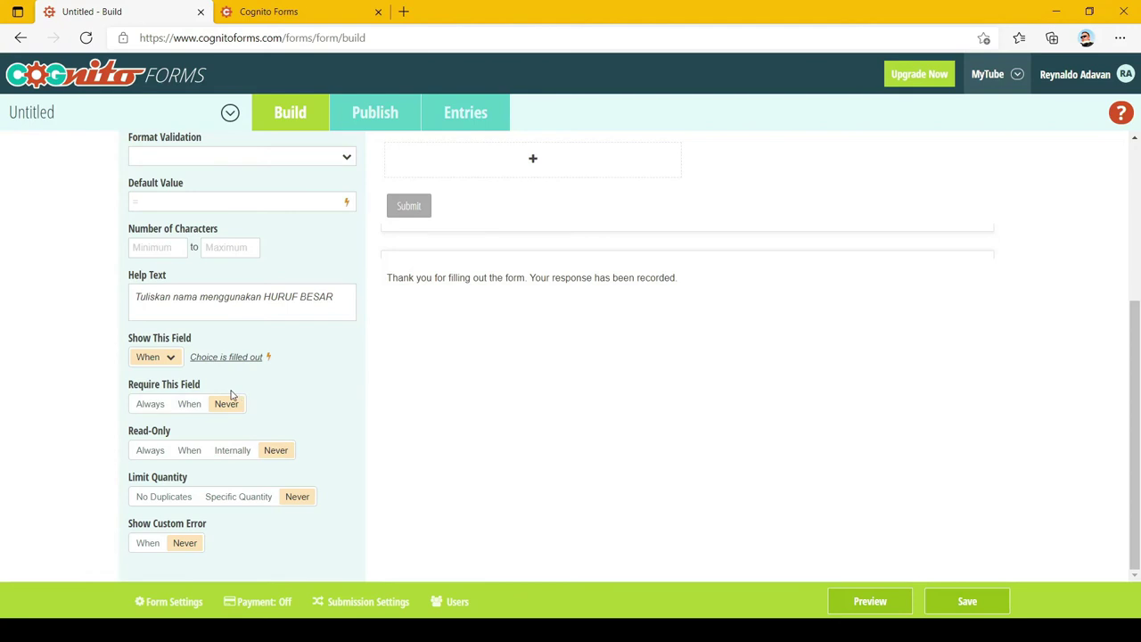
Set both Show This Field and Require This Field to Always for the Text Box field.
scroll(764, 377, up, 3)
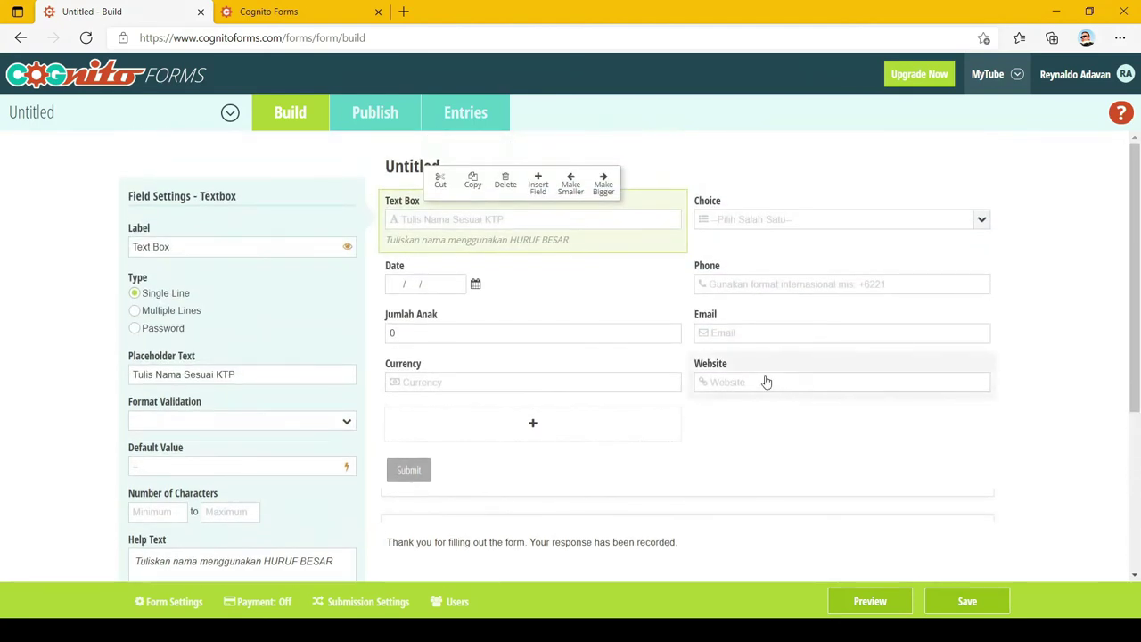
scroll(411, 262, down, 2)
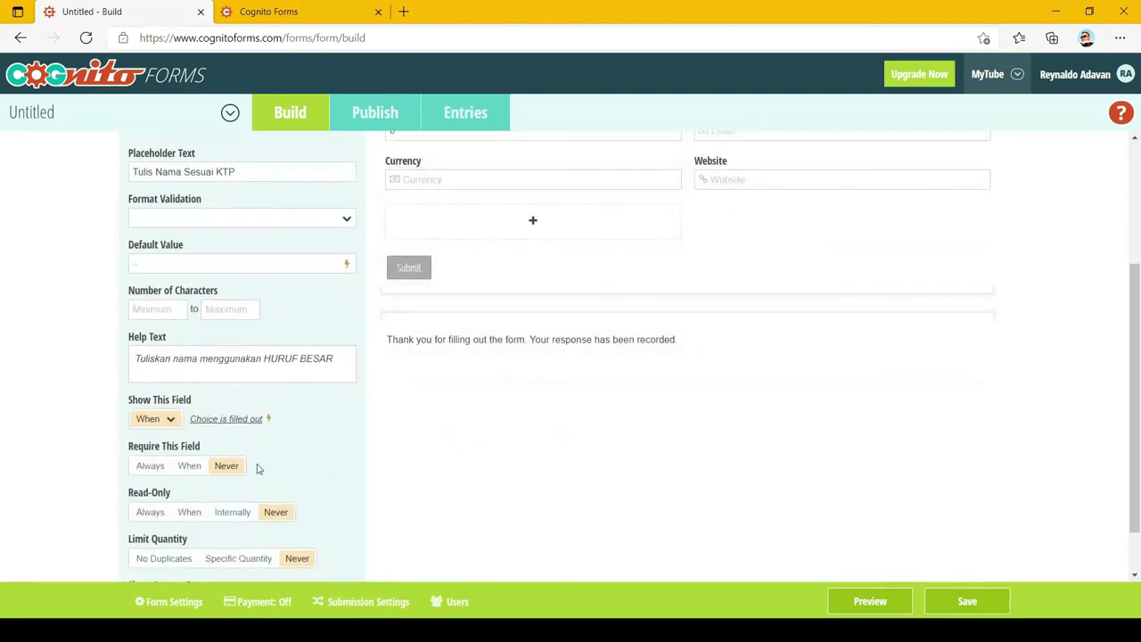
click(148, 466)
scroll(748, 169, up, 2)
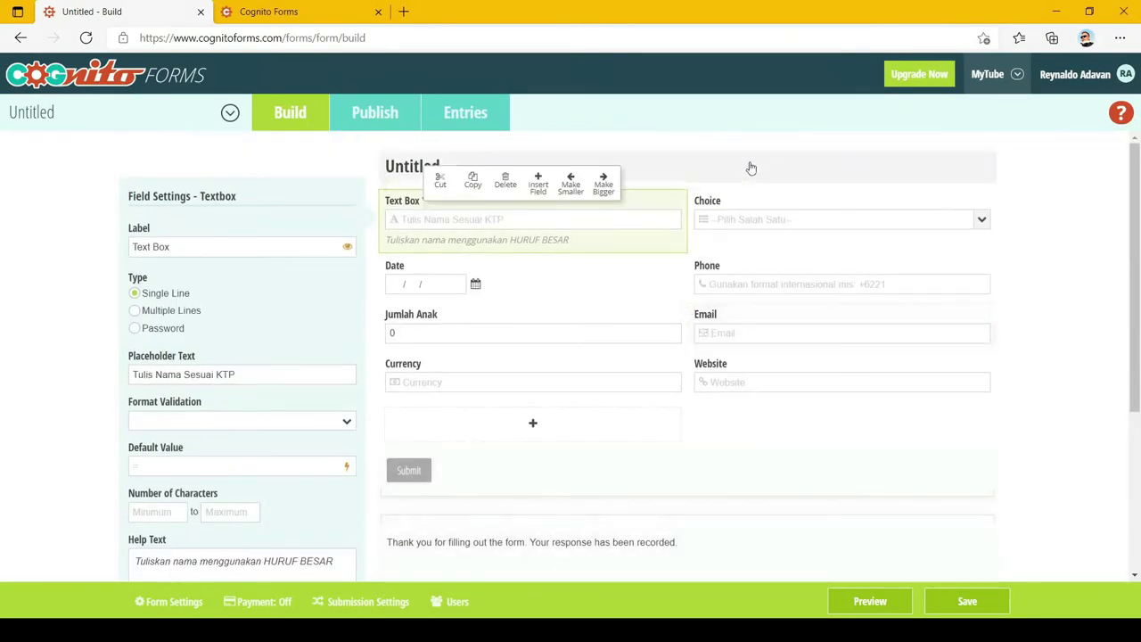
click(749, 169)
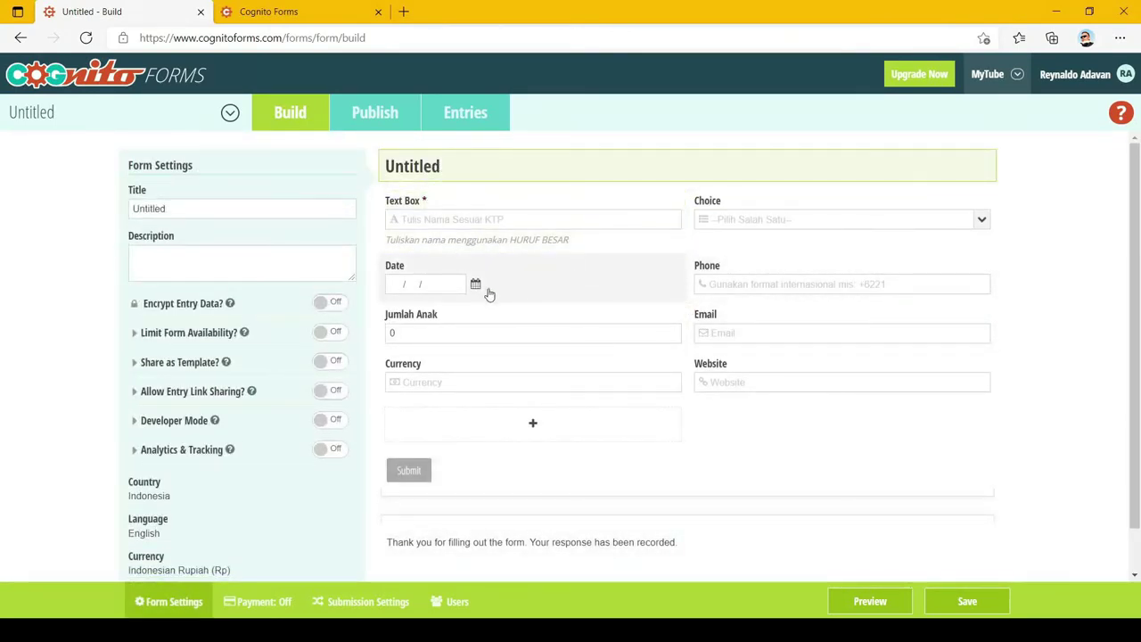
click(431, 203)
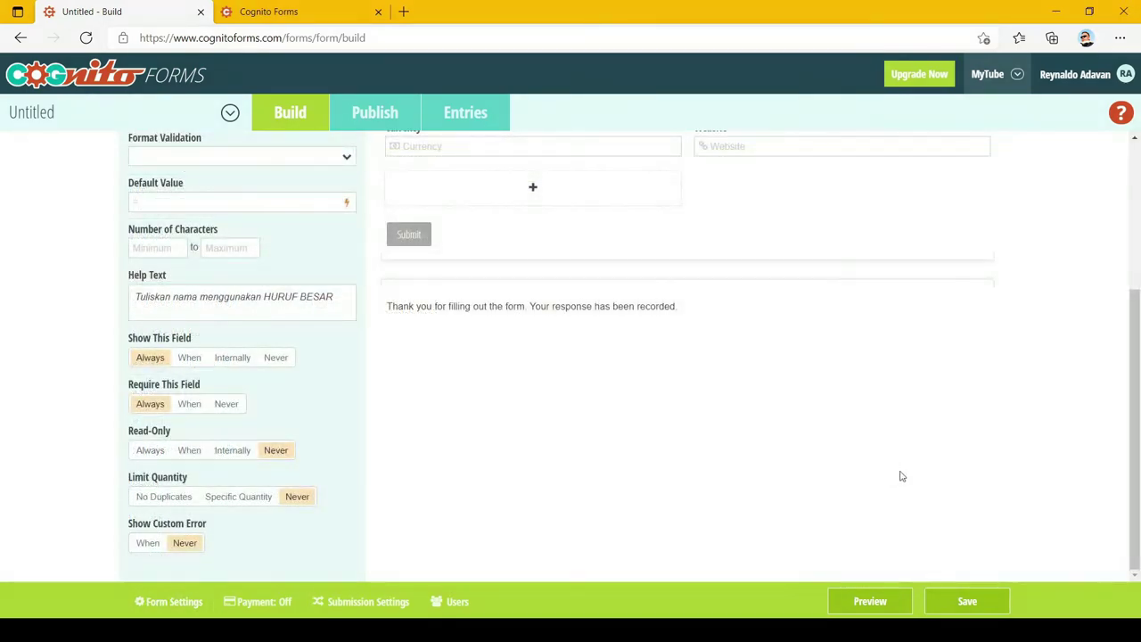
Preview the form, select First Choice, and try submitting with the Text Box field empty to test the required setting.
click(869, 601)
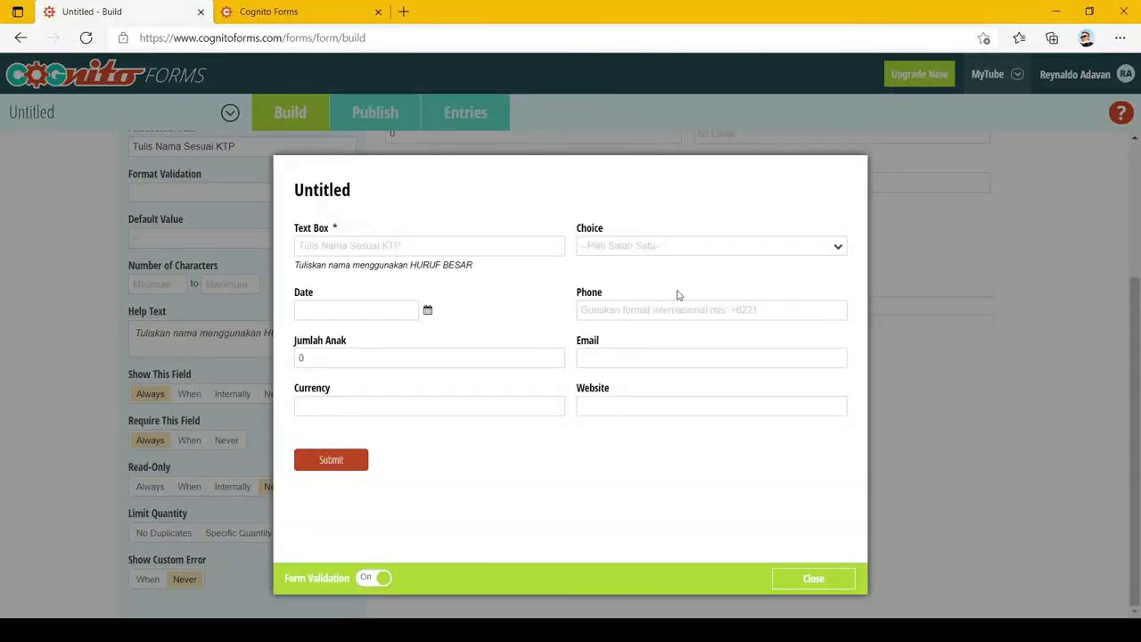
click(621, 250)
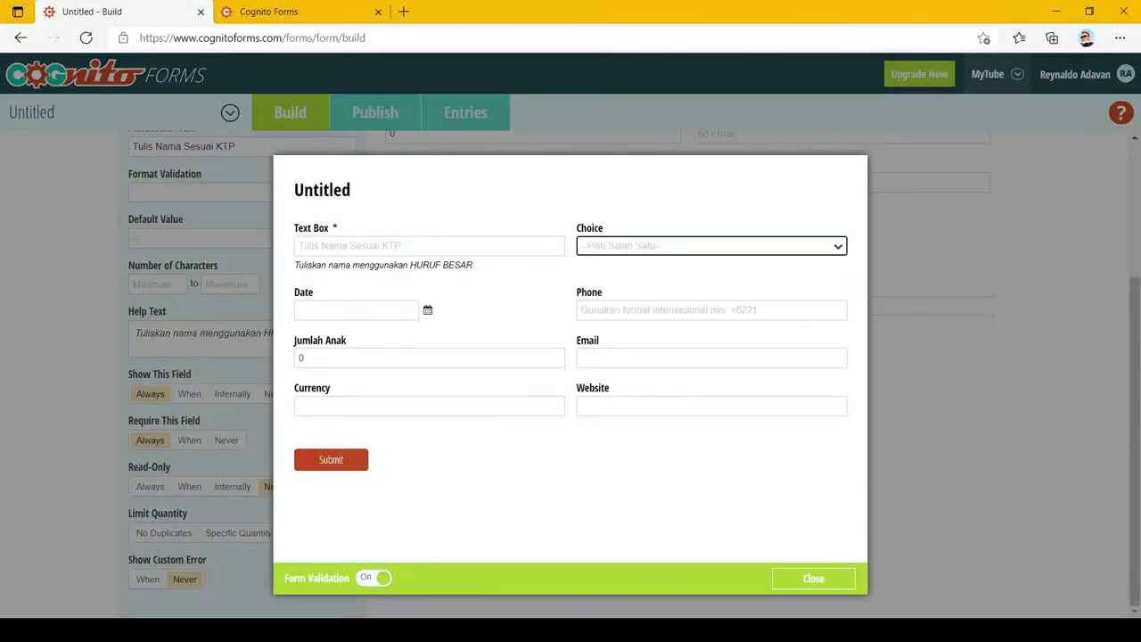
click(611, 318)
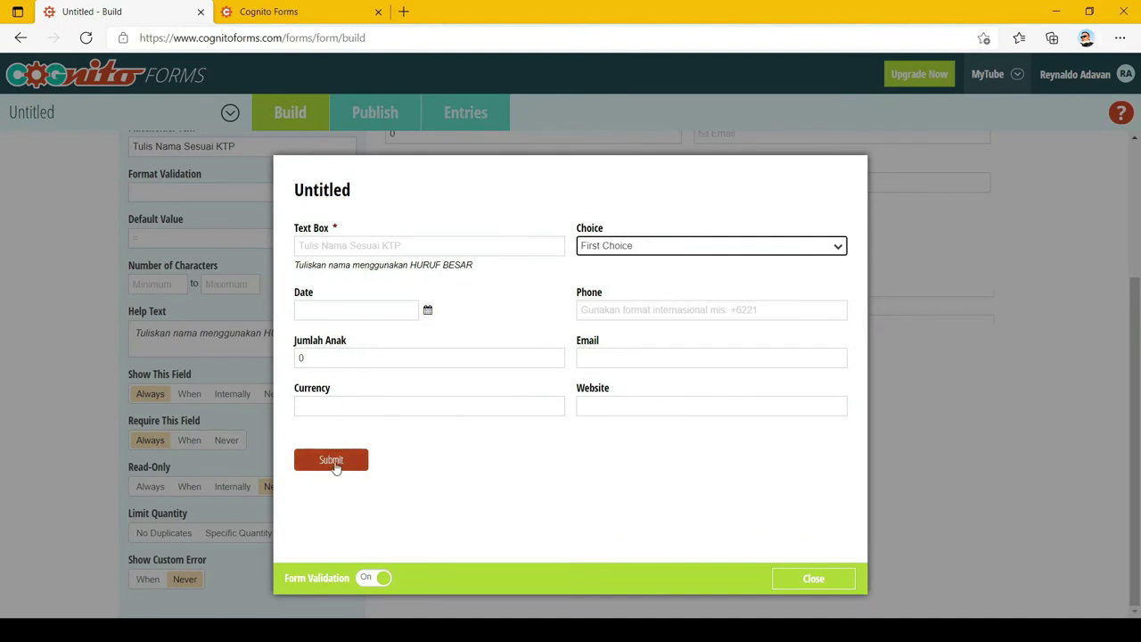
click(333, 465)
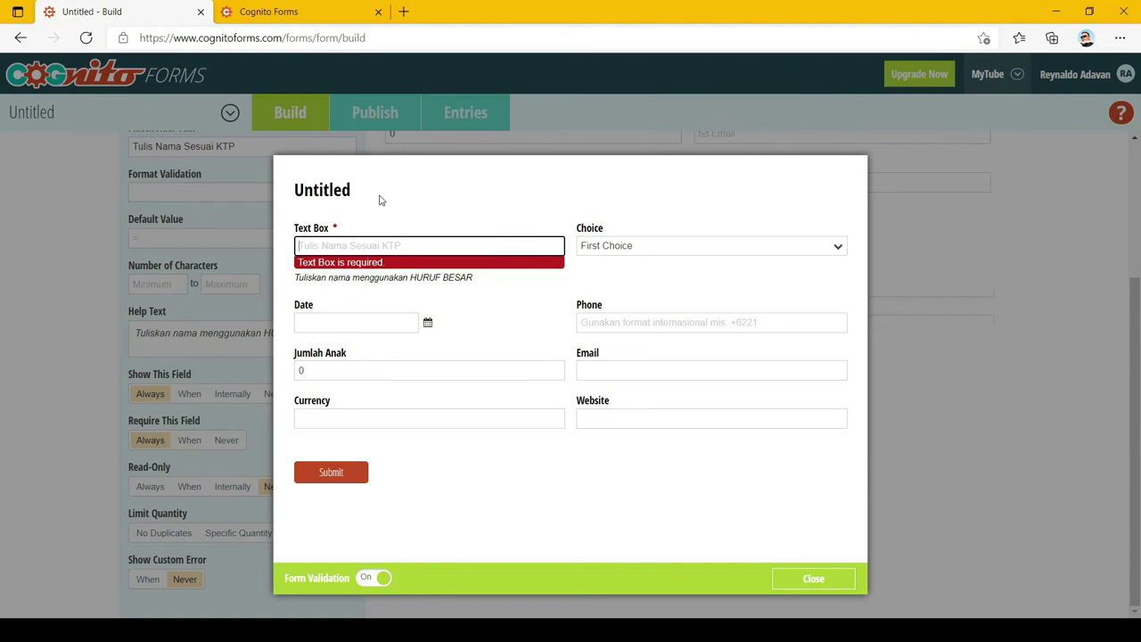
click(815, 579)
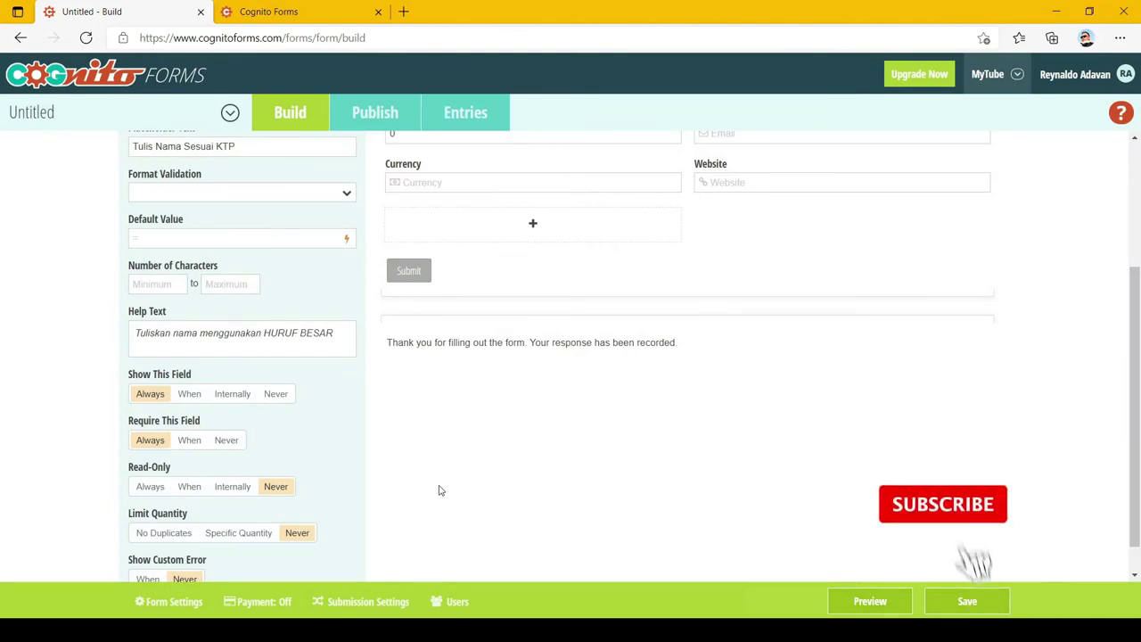
Set the Text Box field's Require This Field option to When, with the condition that Choice is filled out.
click(187, 439)
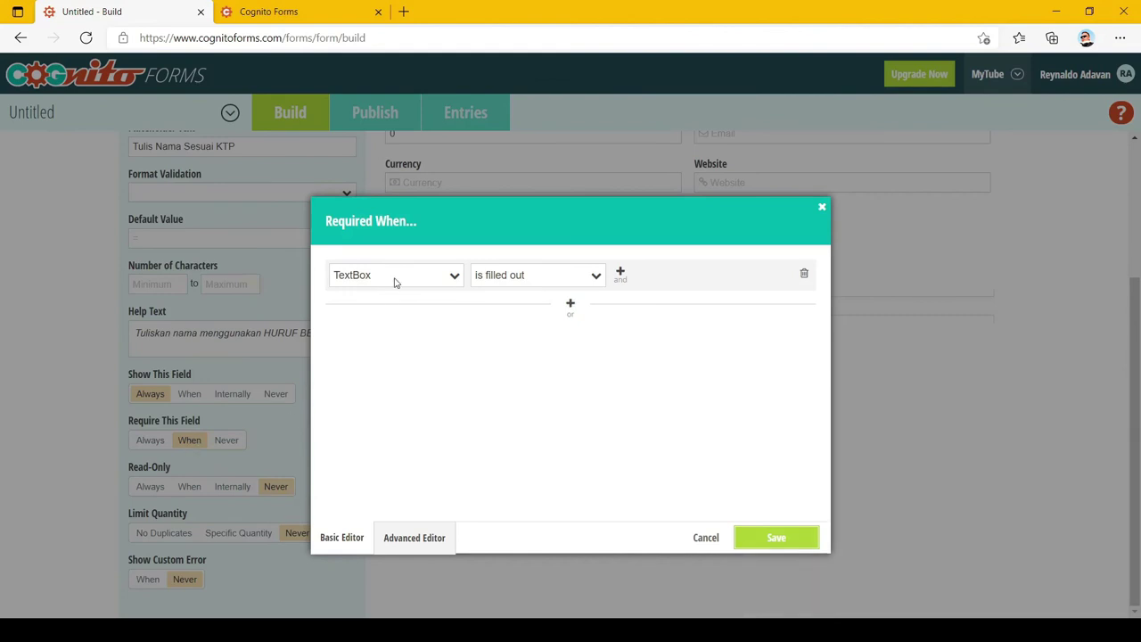
click(374, 313)
click(804, 545)
Preview the form and select Second Choice to check when the Text Box field is marked as required.
click(869, 601)
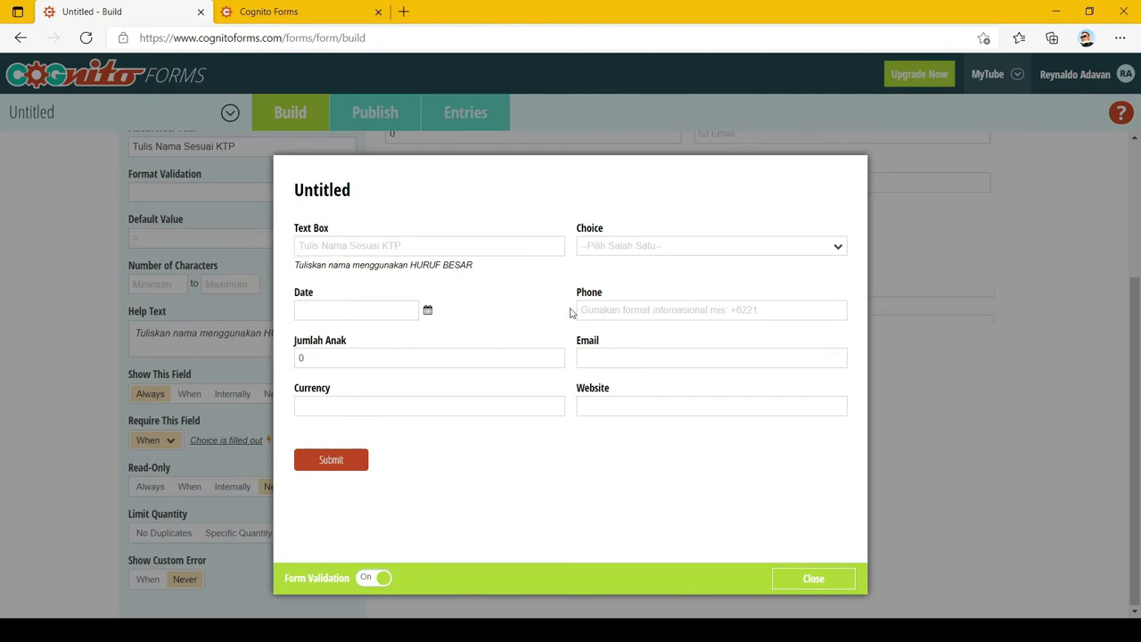
click(615, 252)
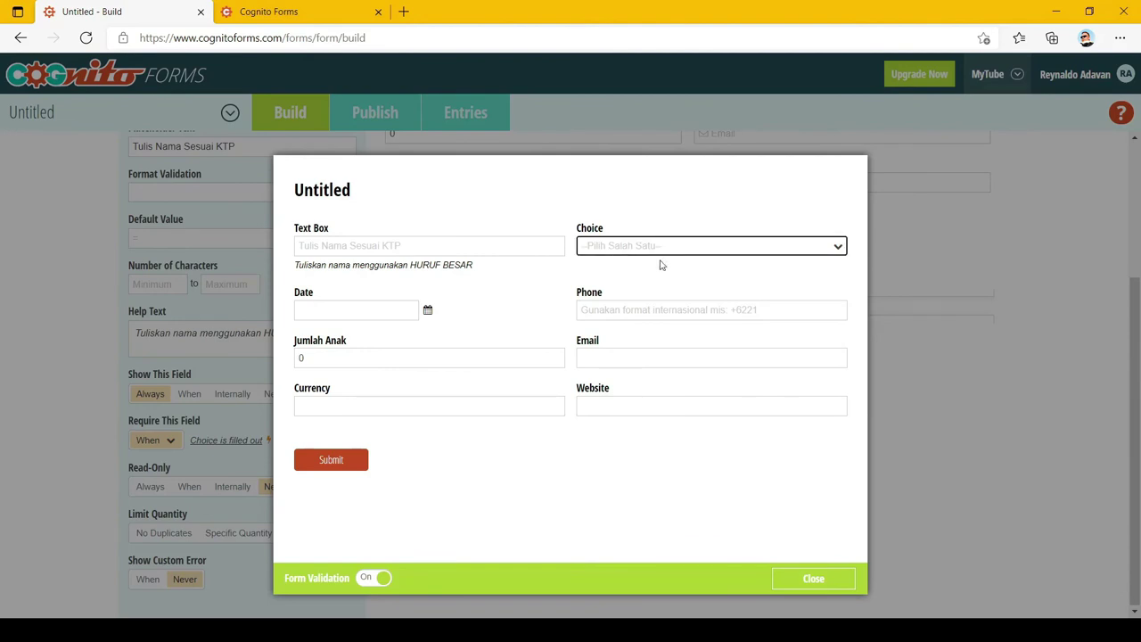
key(Down)
key(Down)
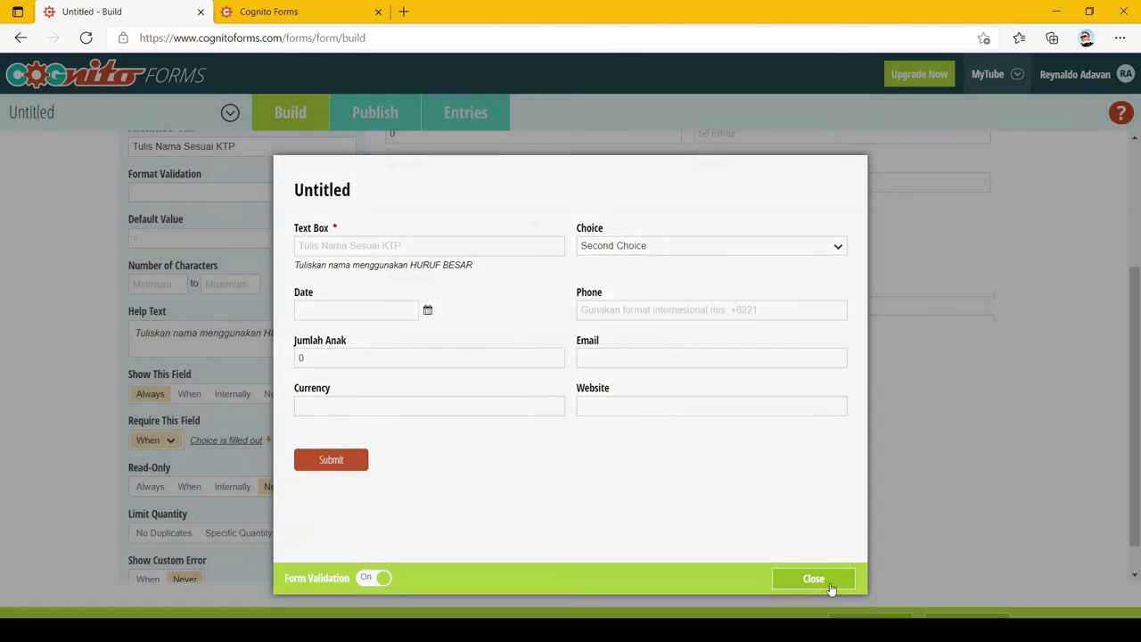
click(813, 579)
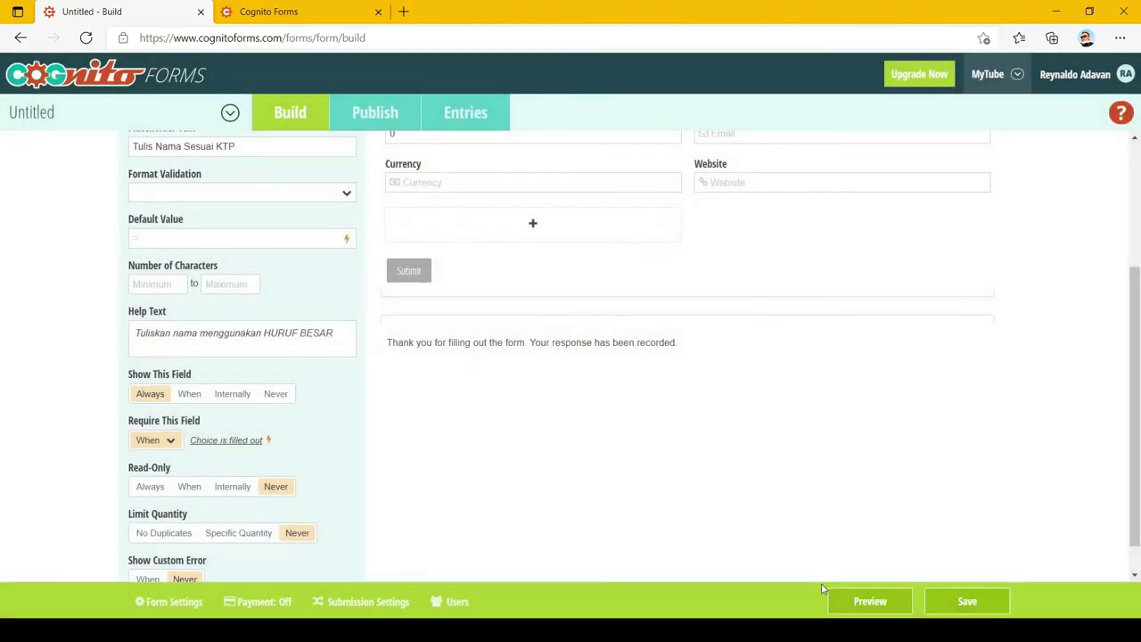
Set the Text Box field's Require This Field option back to Always.
click(169, 440)
click(150, 460)
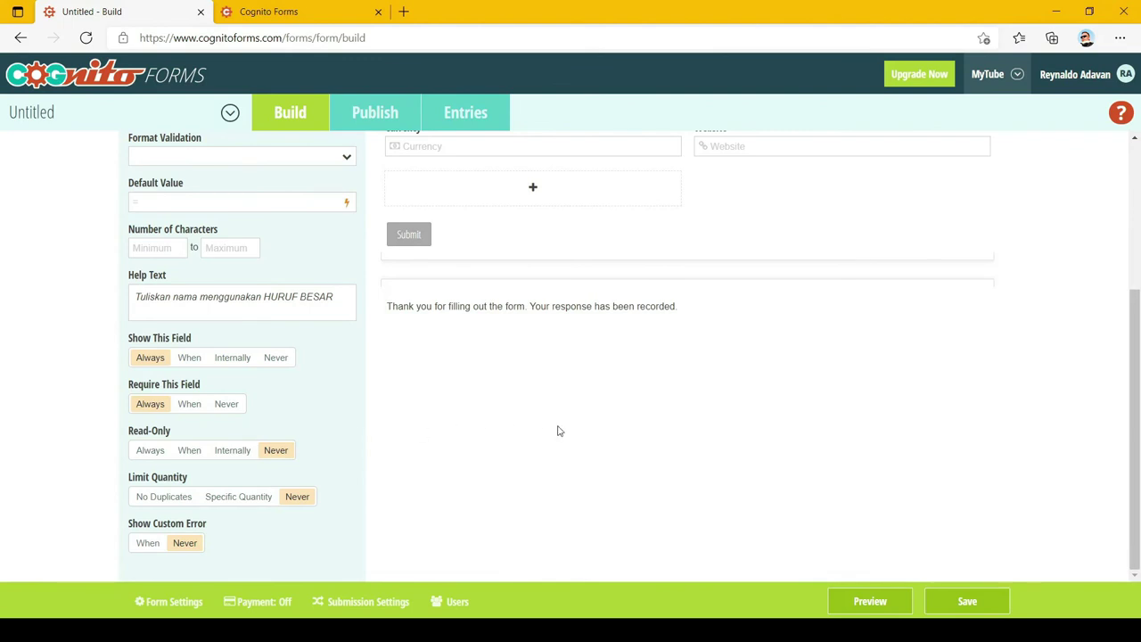
Set the Jumlah Anak field's Read-Only option to Always, save the form, and check the field in a preview.
scroll(558, 428, up, 3)
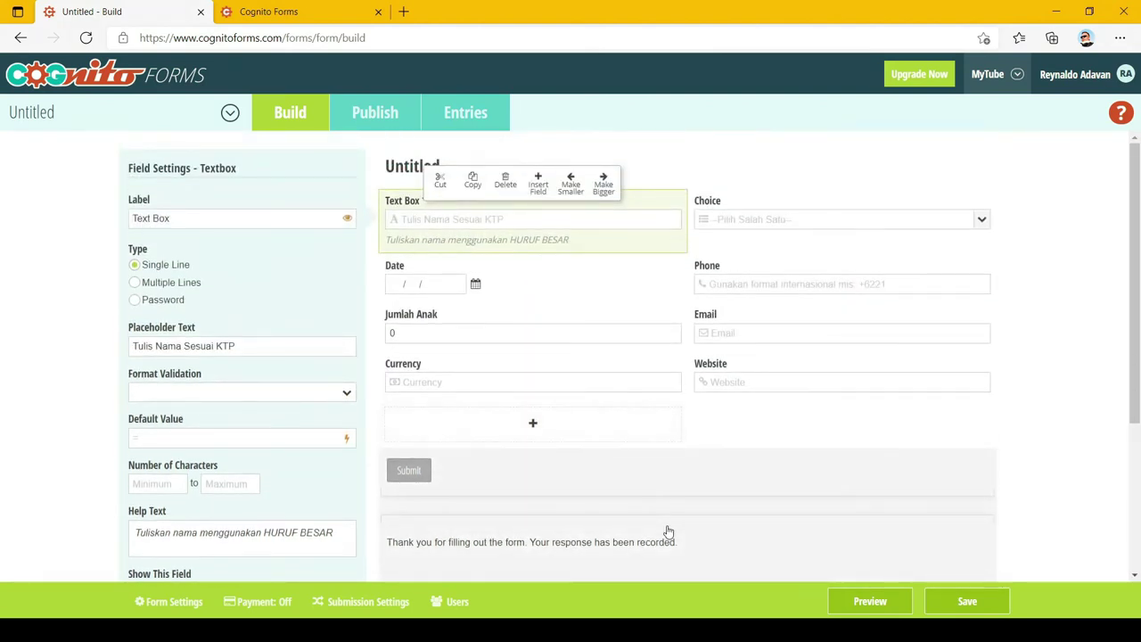
click(568, 340)
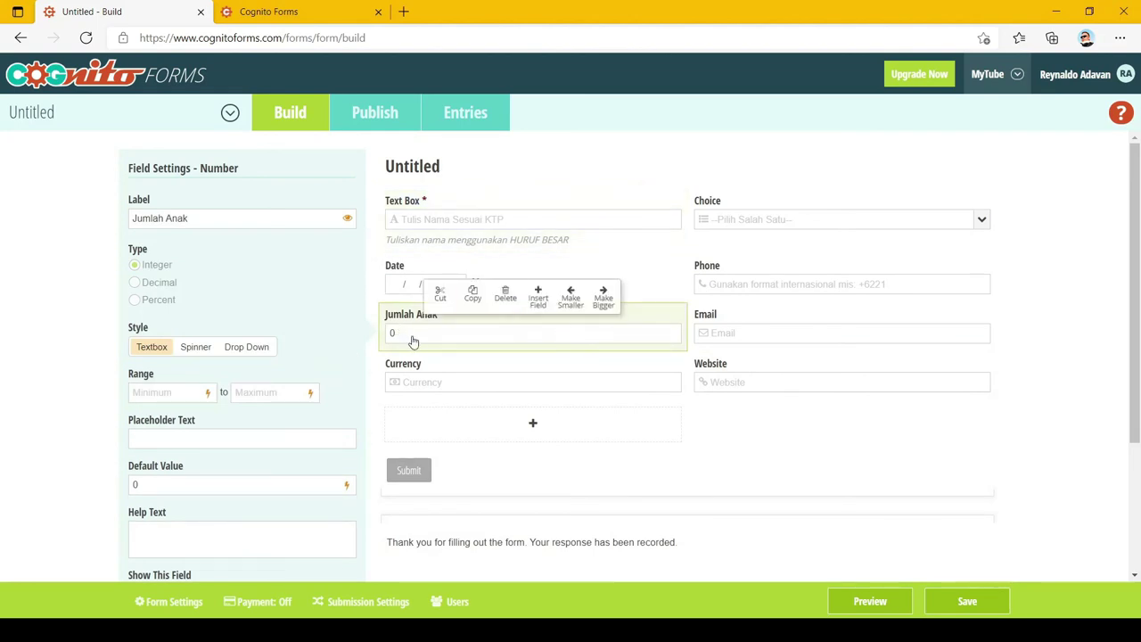
scroll(413, 342, down, 3)
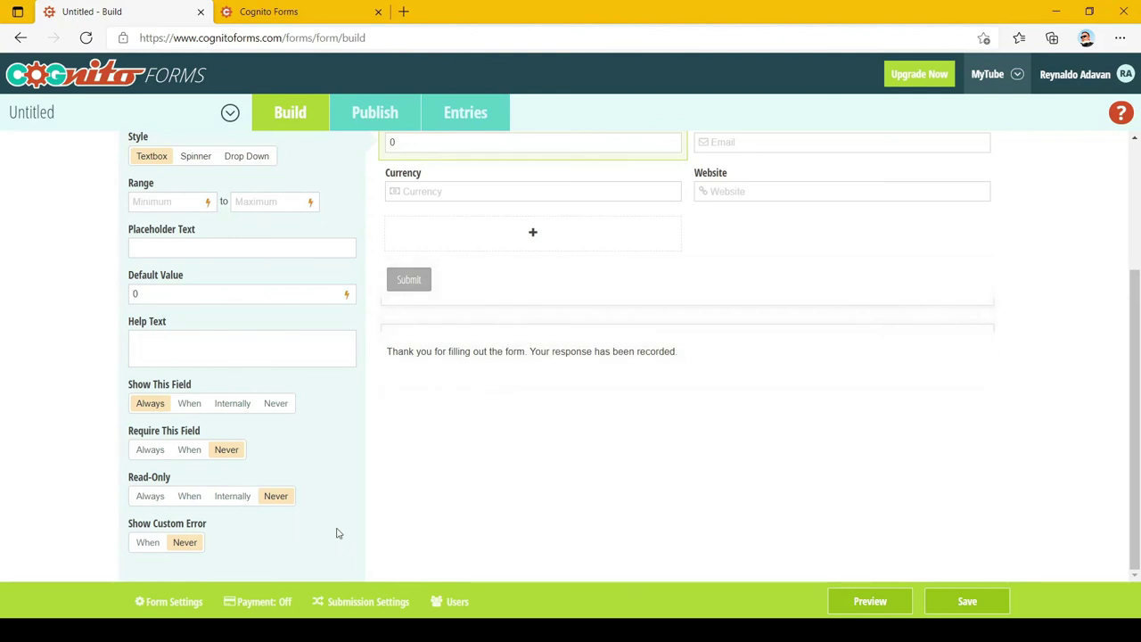
click(155, 497)
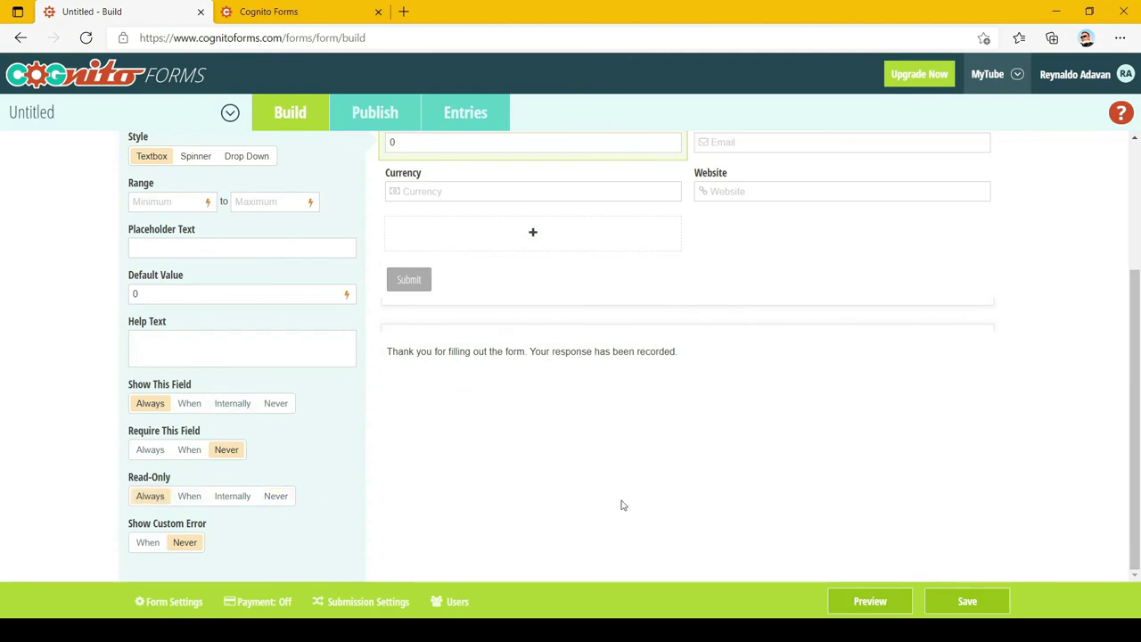
click(949, 602)
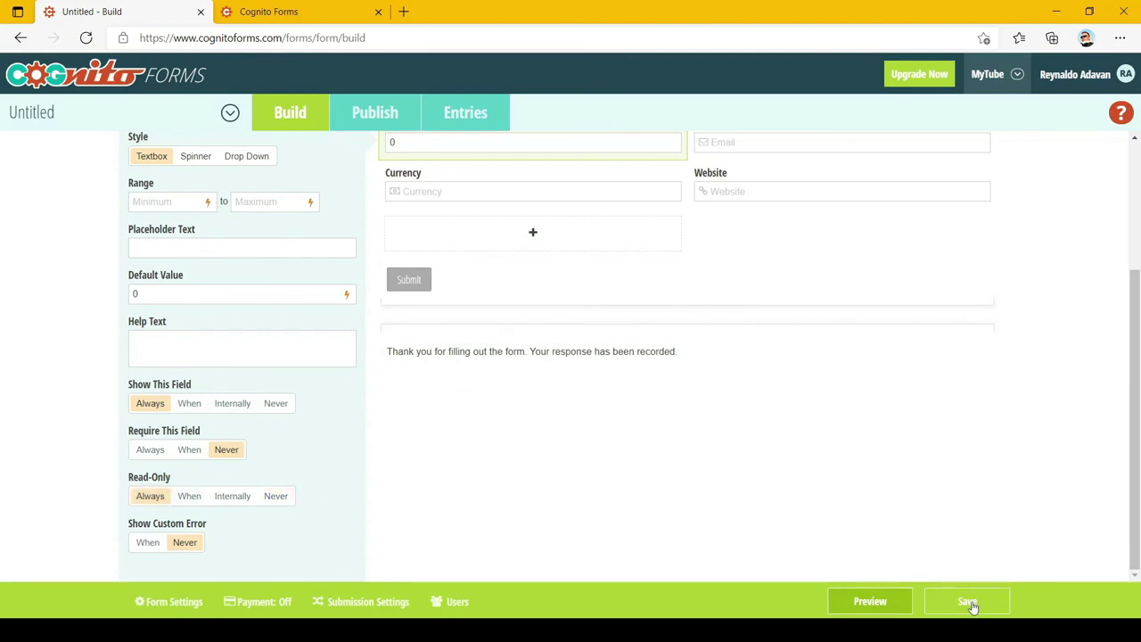
click(896, 604)
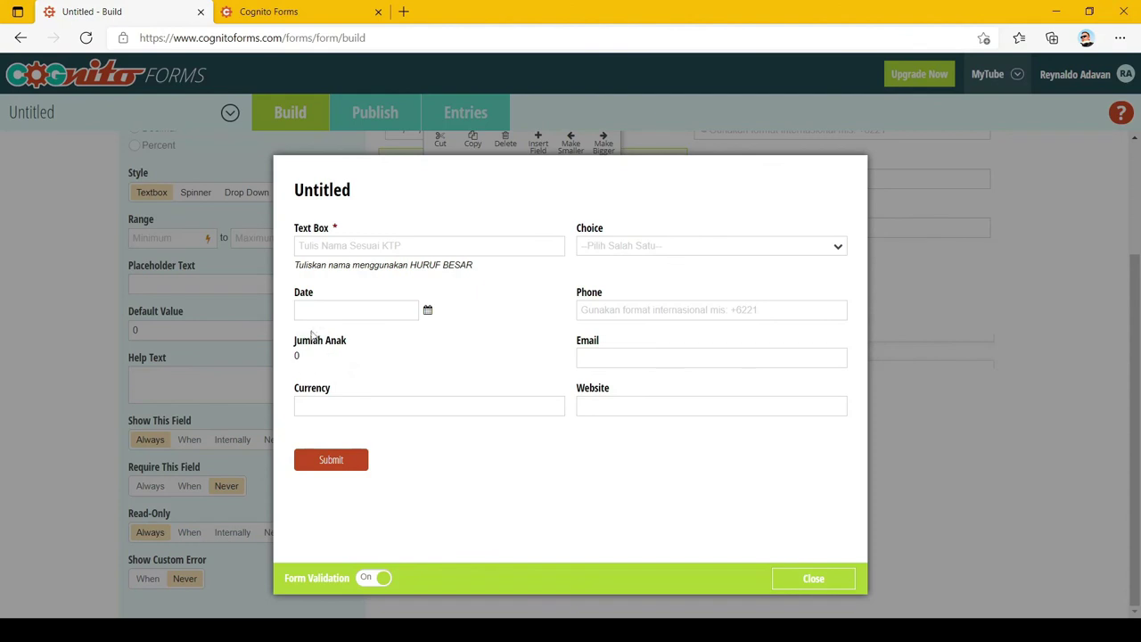
click(835, 577)
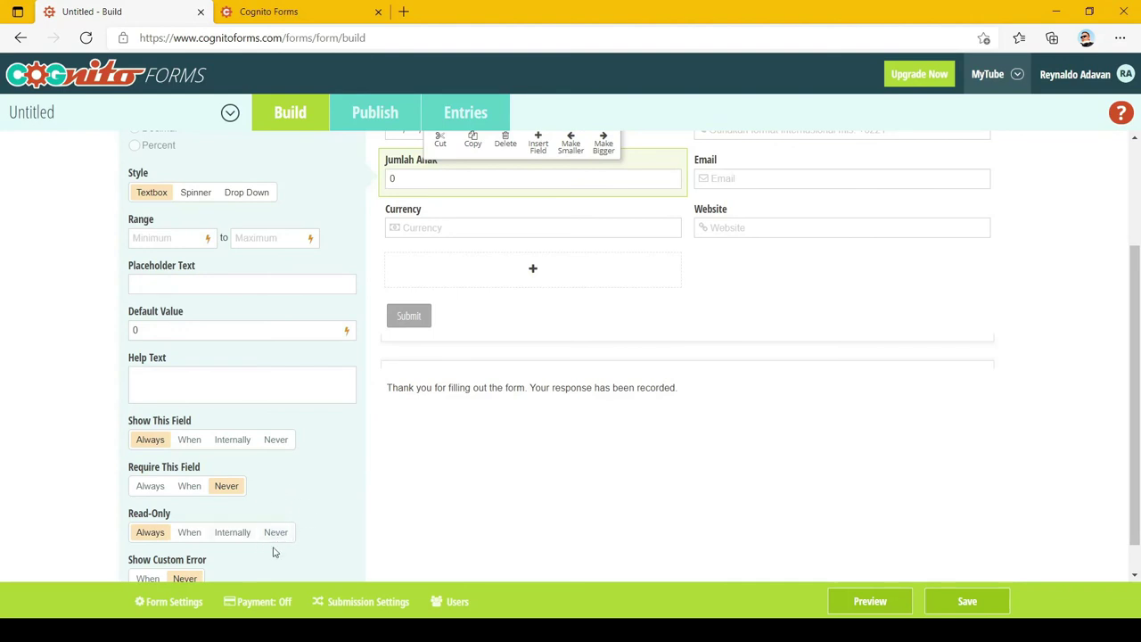
Set the Jumlah Anak field's Read-Only option to Internally.
click(230, 532)
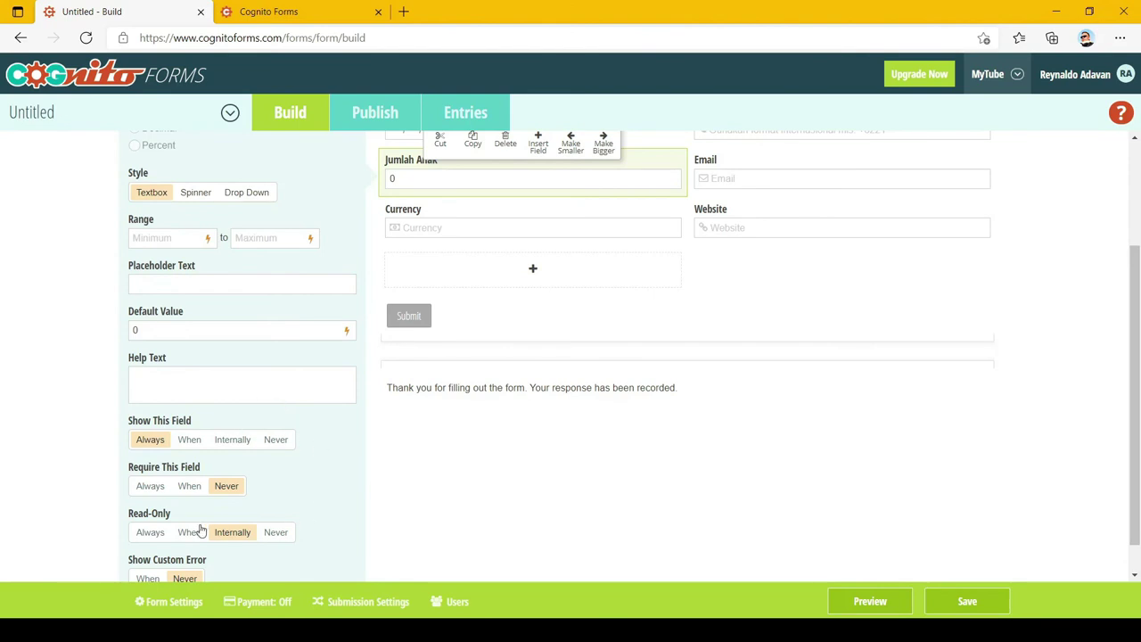
scroll(914, 425, up, 2)
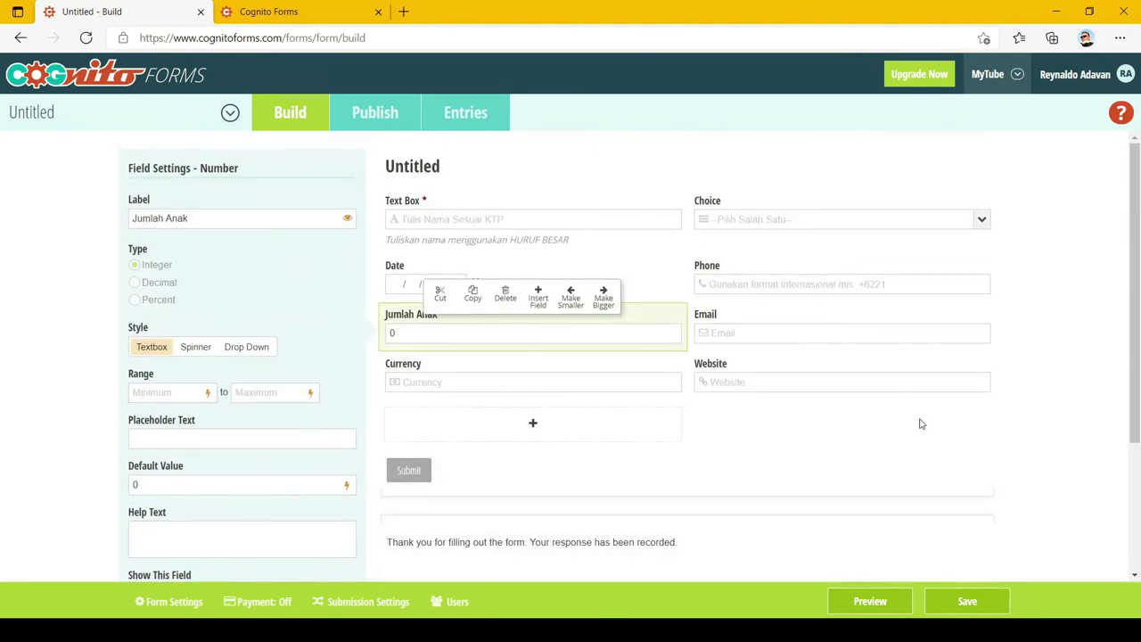